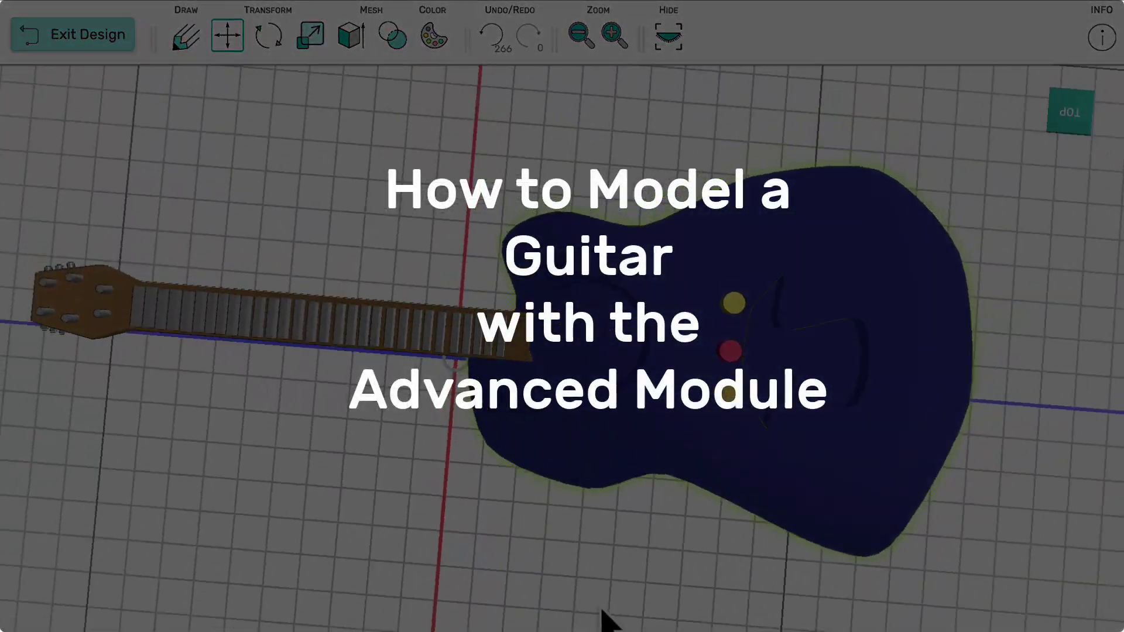
drag(608, 562, 602, 627)
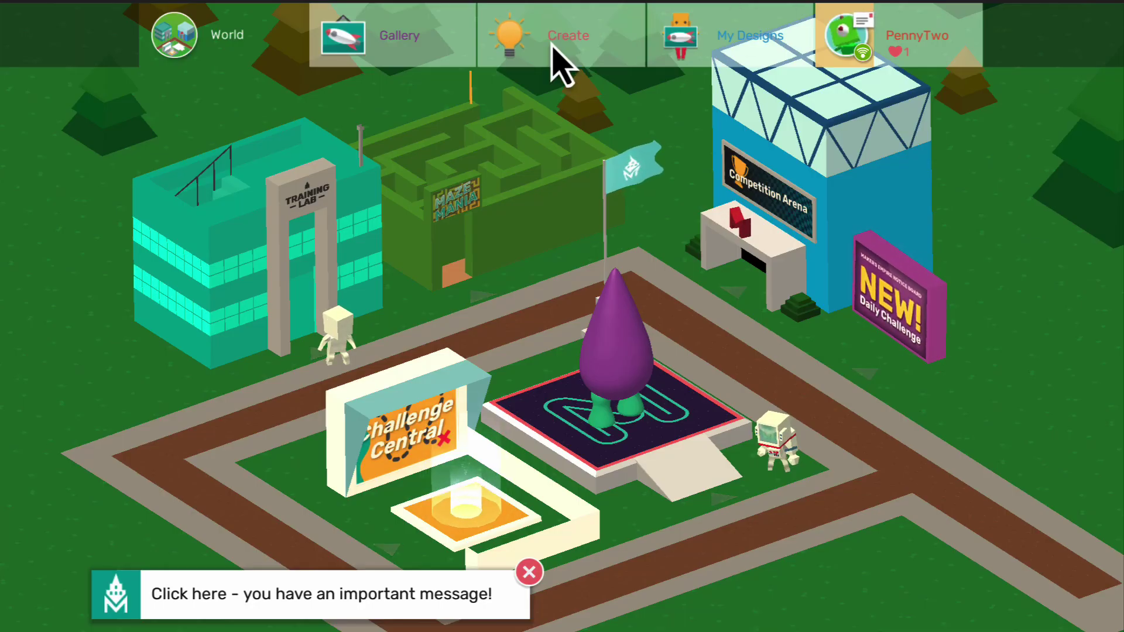
Create a new Advanced design and start a sketch on the horizontal ground plane
click(573, 50)
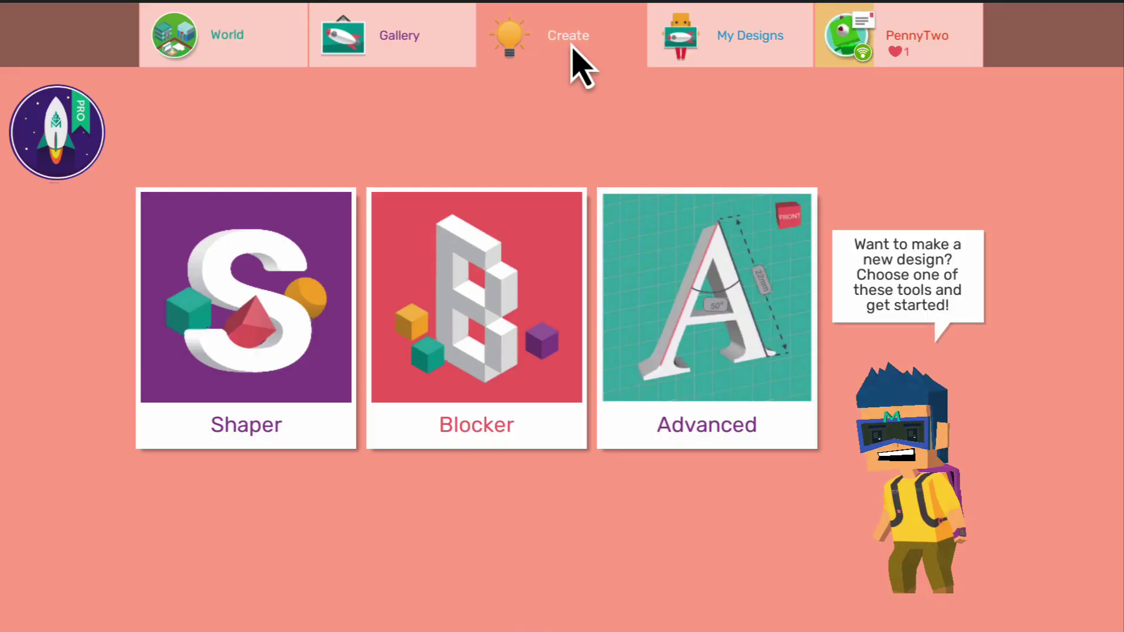
click(721, 331)
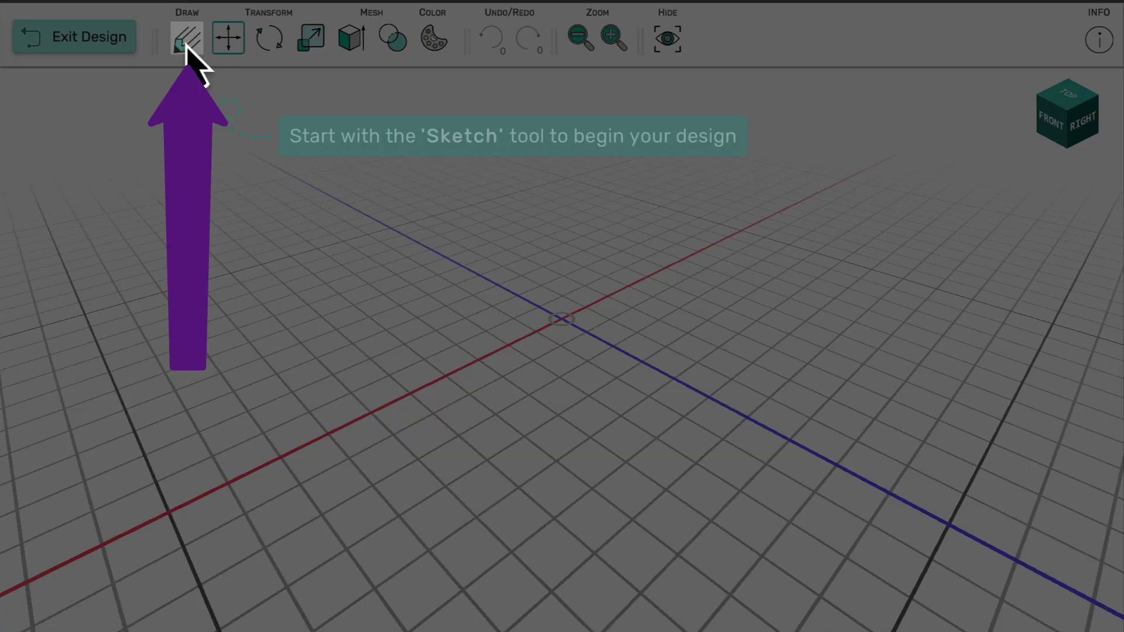
click(188, 42)
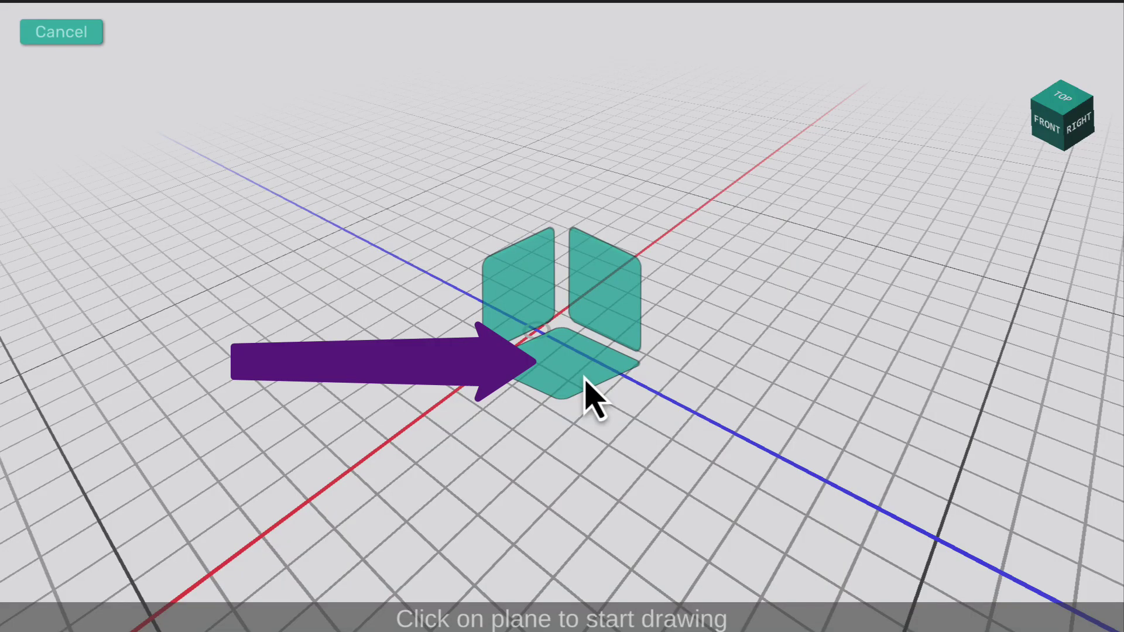
click(585, 379)
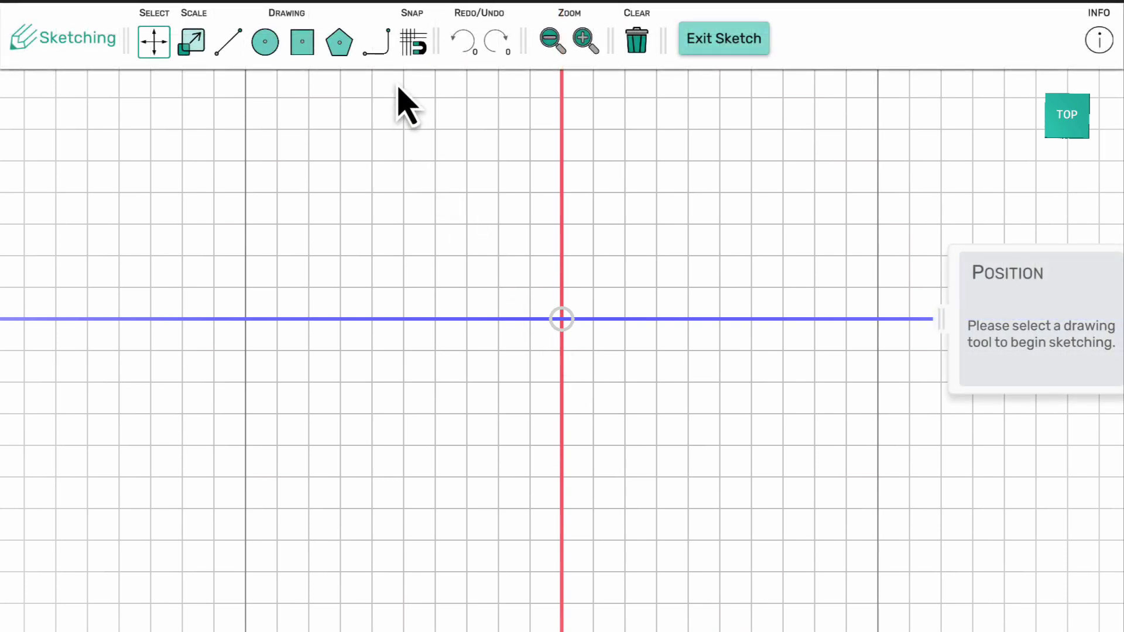
Draw a closed spline outlining the guitar body with a cutaway beside the neck end, ending near the origin, and finish the sketch
click(383, 57)
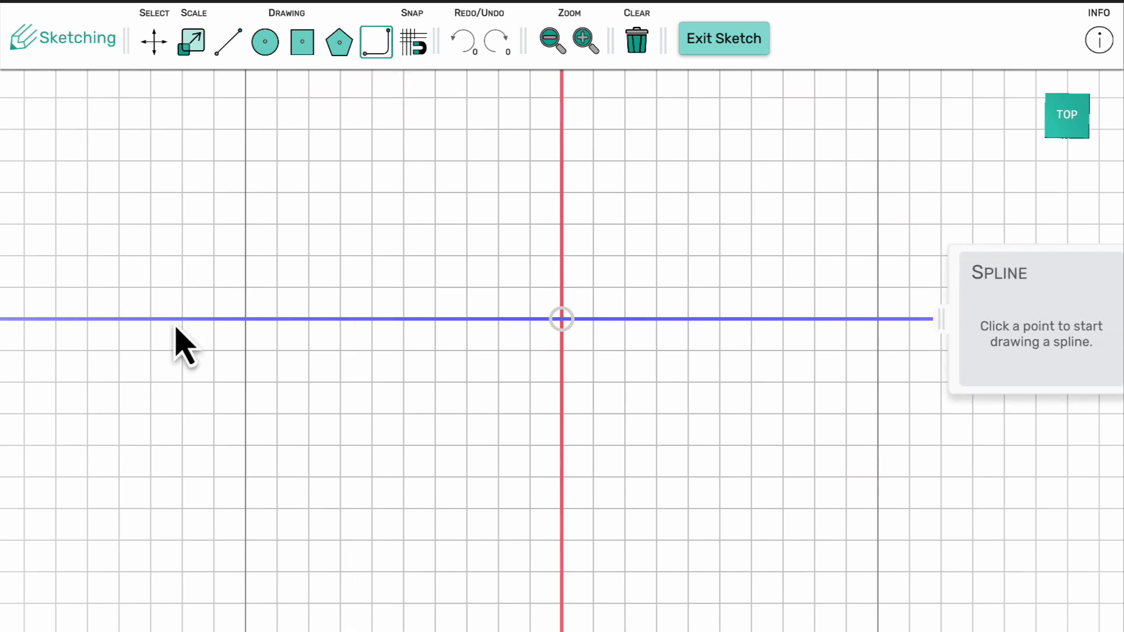
click(135, 319)
click(150, 438)
click(222, 503)
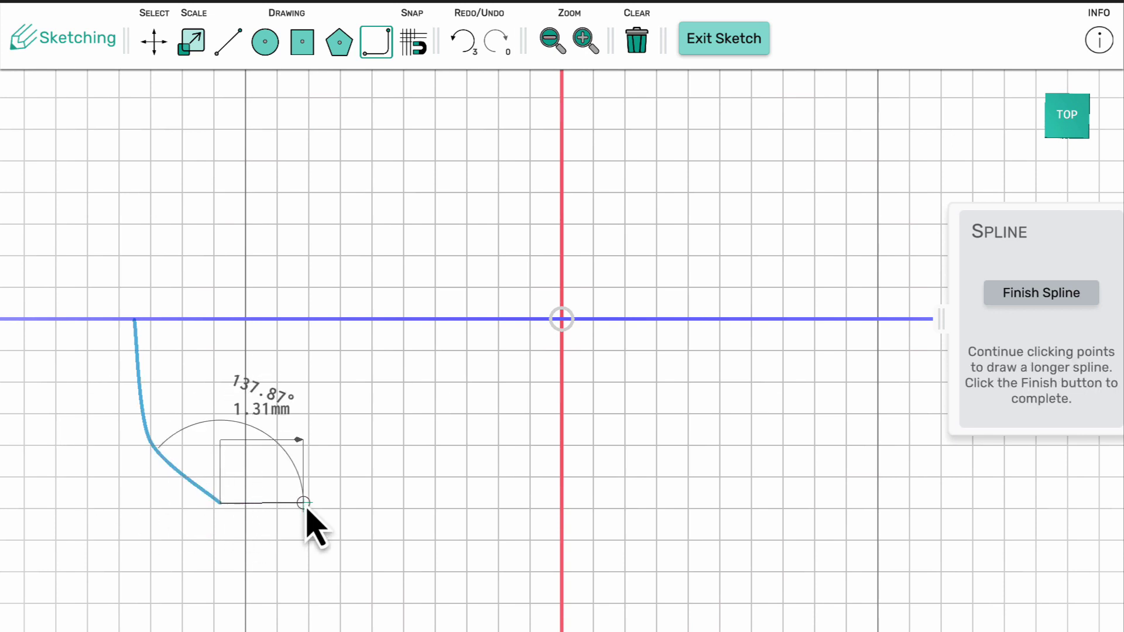
click(325, 488)
click(407, 443)
click(478, 448)
click(521, 417)
click(519, 354)
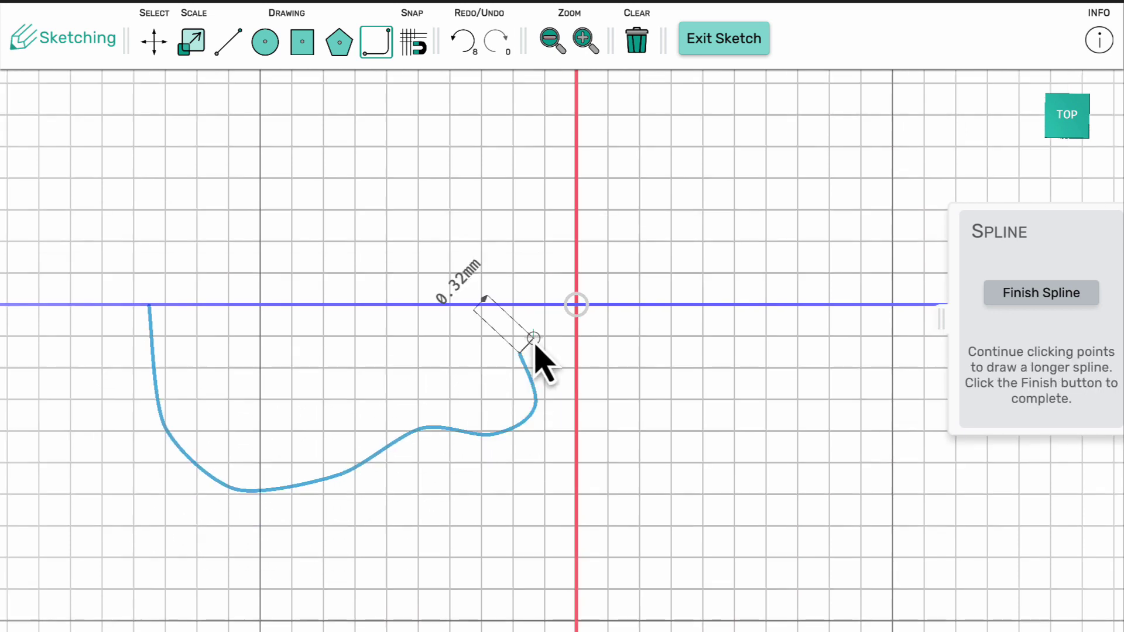
click(554, 320)
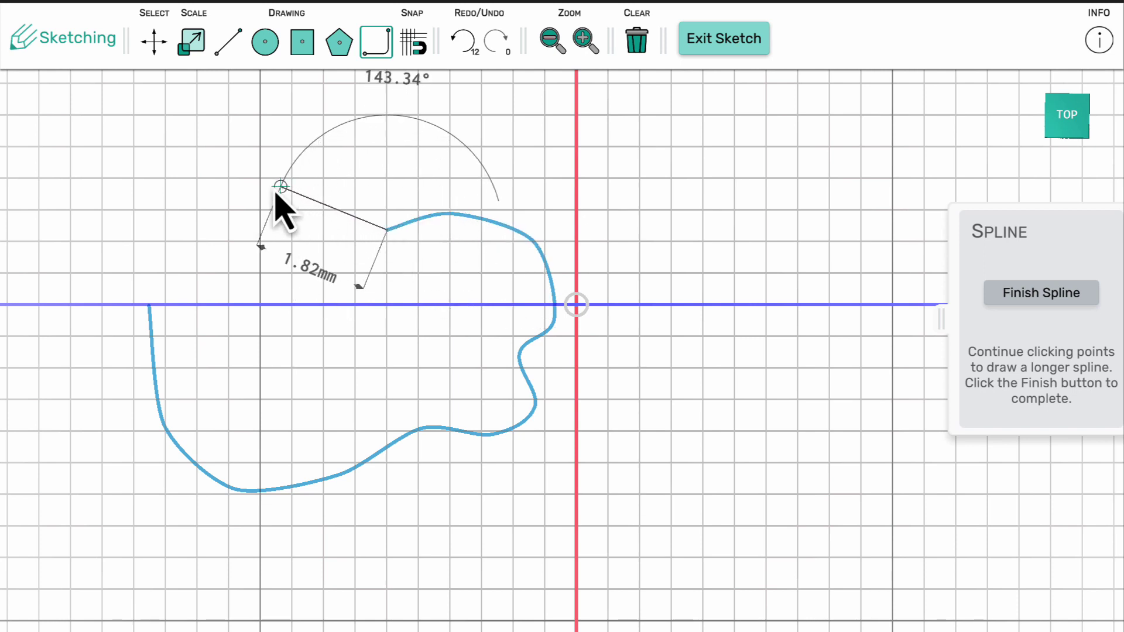
click(281, 186)
click(205, 186)
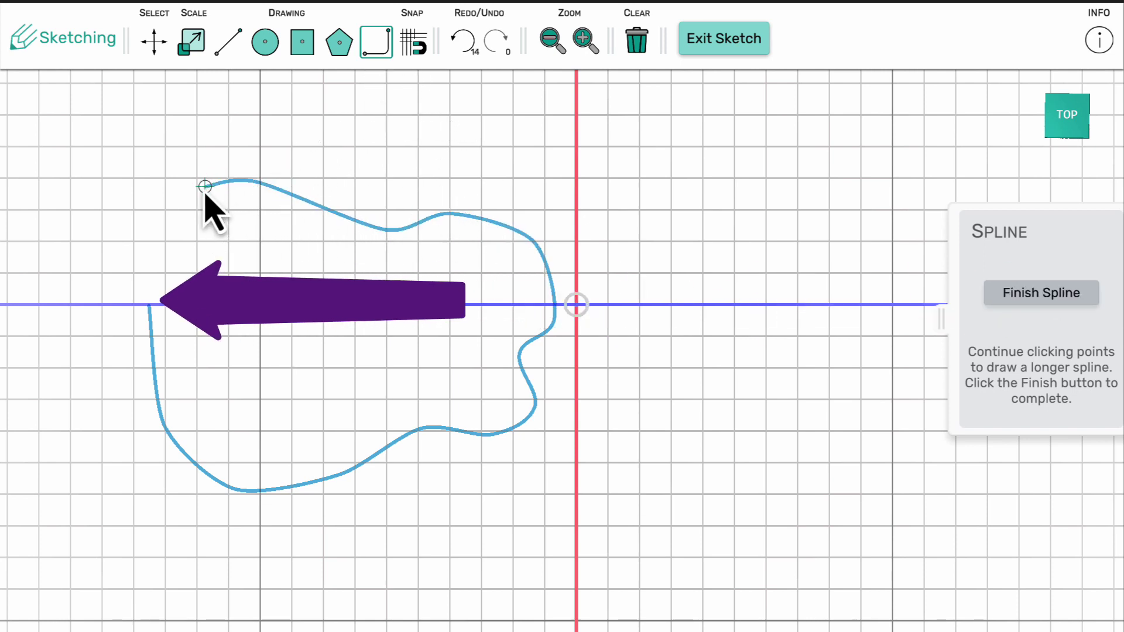
click(147, 305)
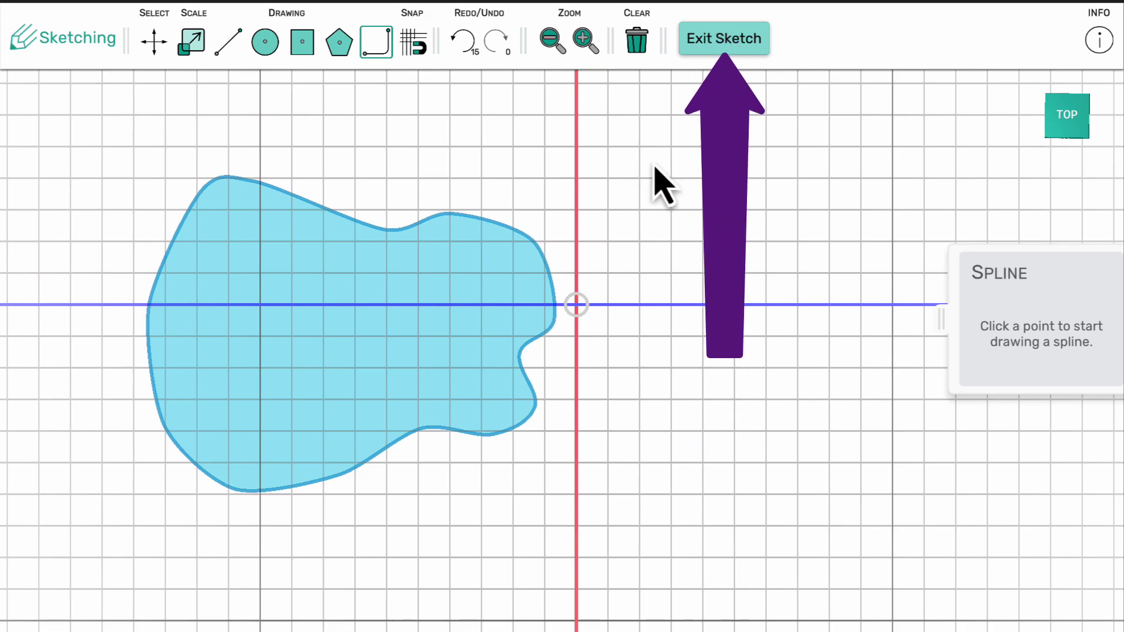
click(746, 37)
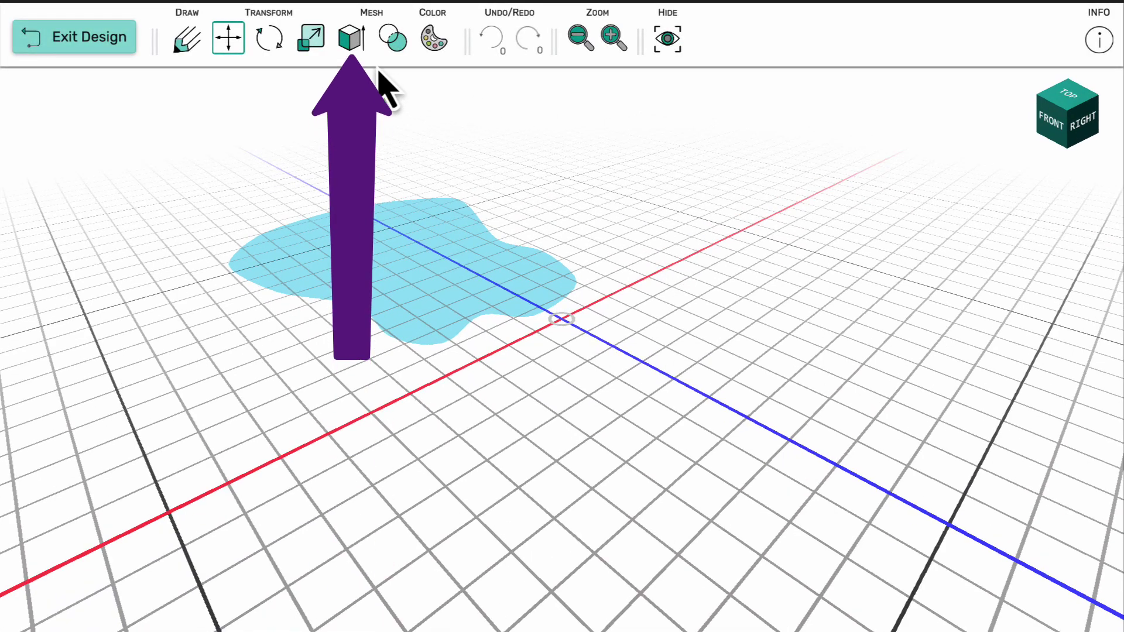
Extrude the guitar body outline upward by about 0.94 mm
click(351, 38)
click(390, 257)
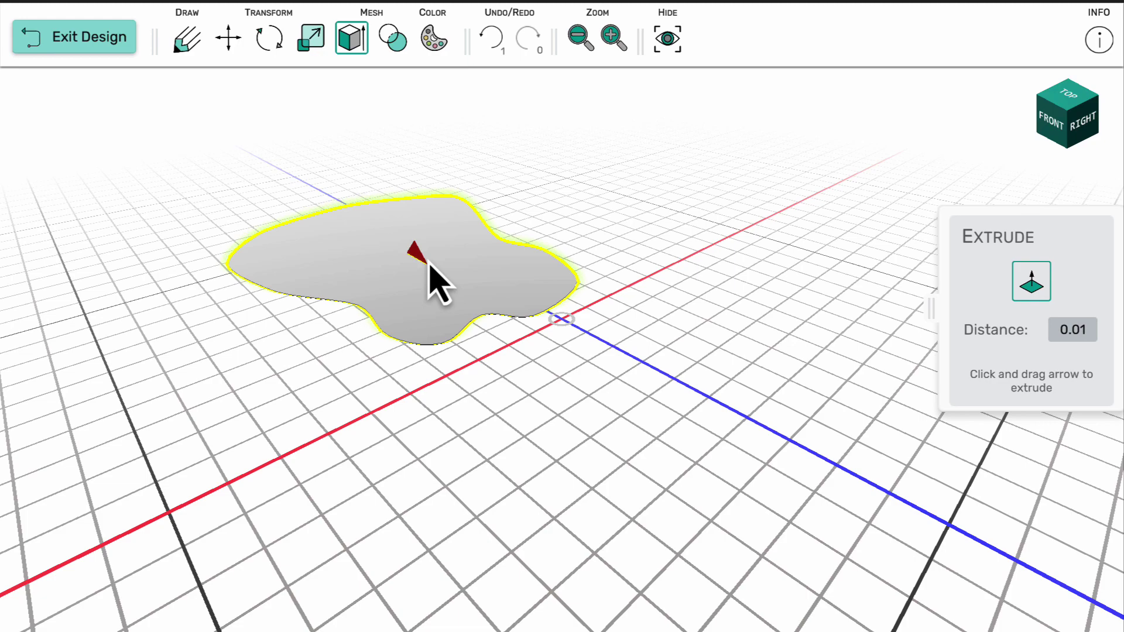
drag(416, 258, 418, 207)
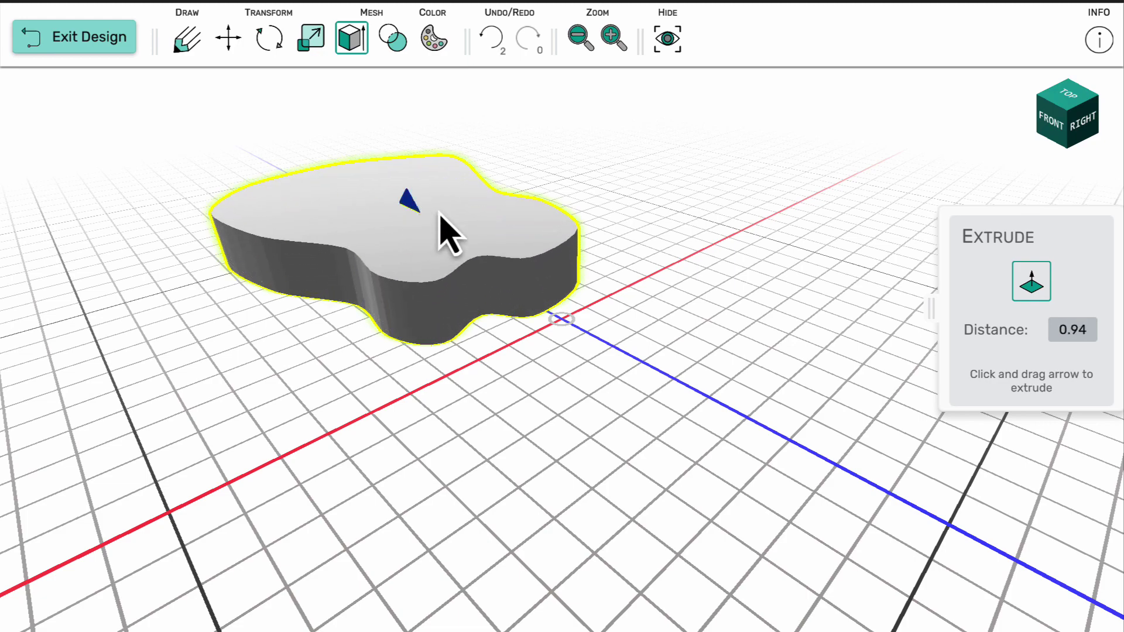
Start a sketch on the body's top surface and draw a long, narrow neck rectangle extending from the body past the origin
drag(627, 217, 730, 203)
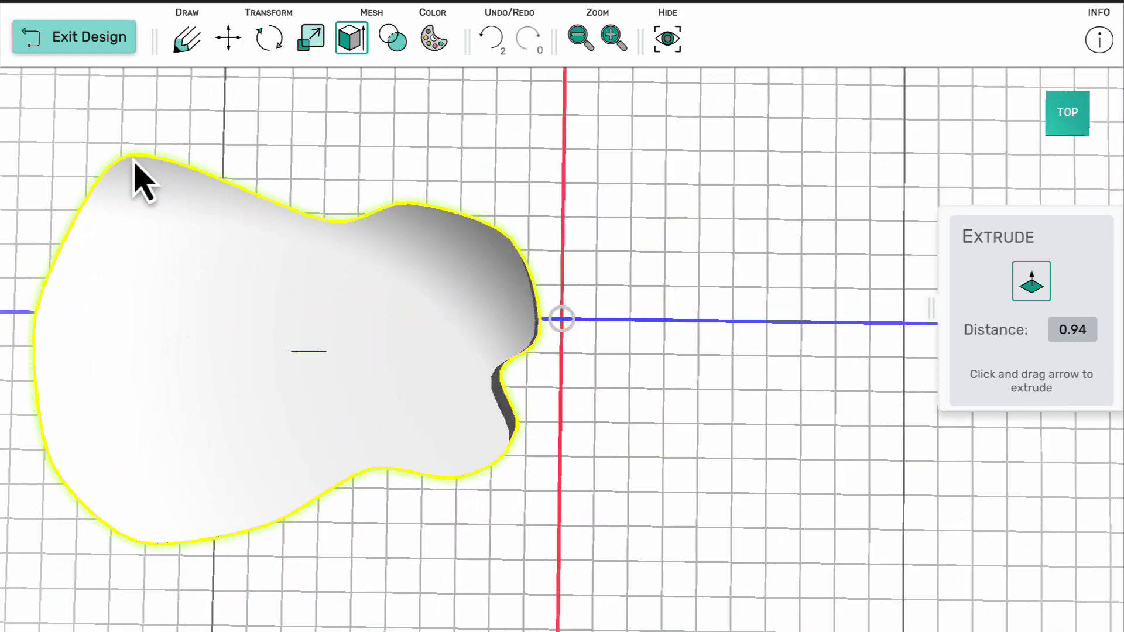
click(227, 39)
click(106, 296)
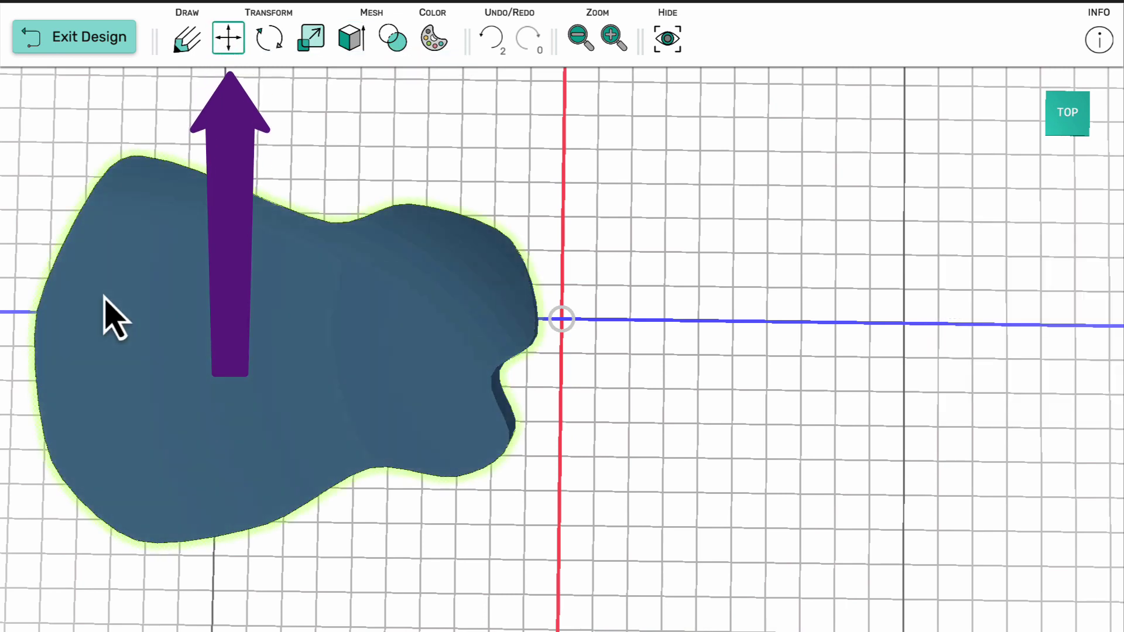
right_click(104, 298)
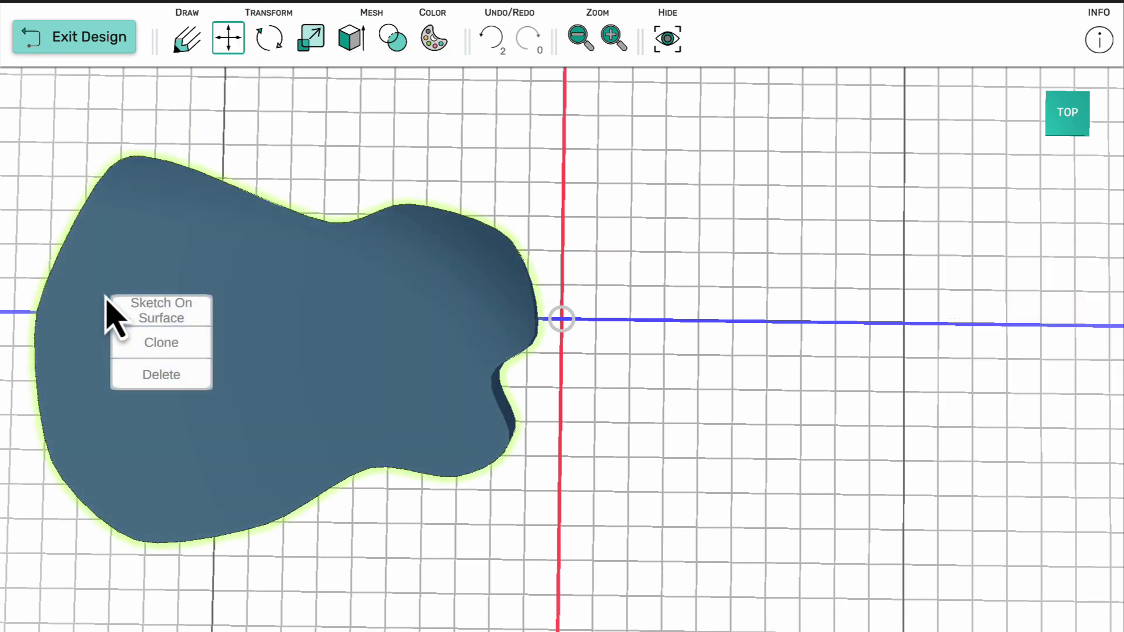
click(157, 321)
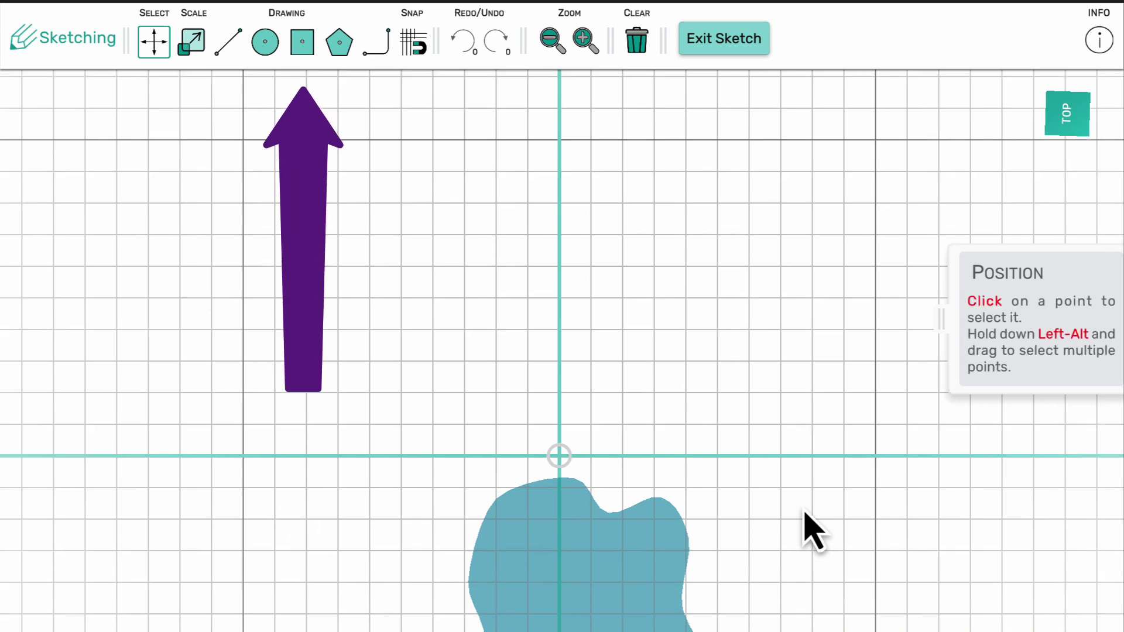
click(302, 42)
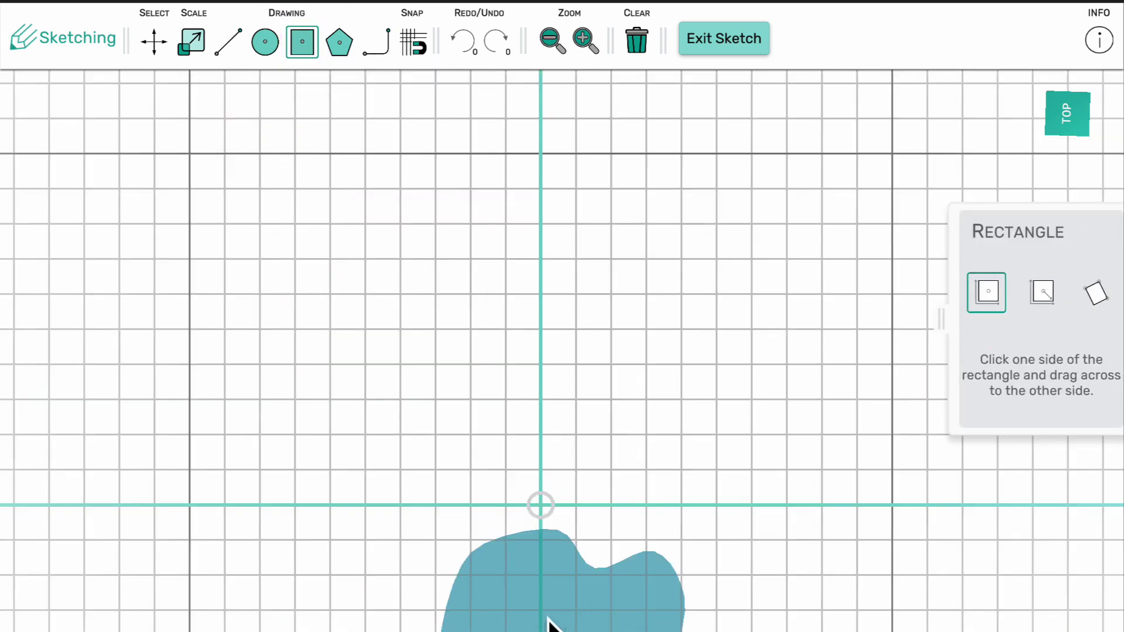
drag(593, 205, 595, 111)
scroll(693, 293, up, 5)
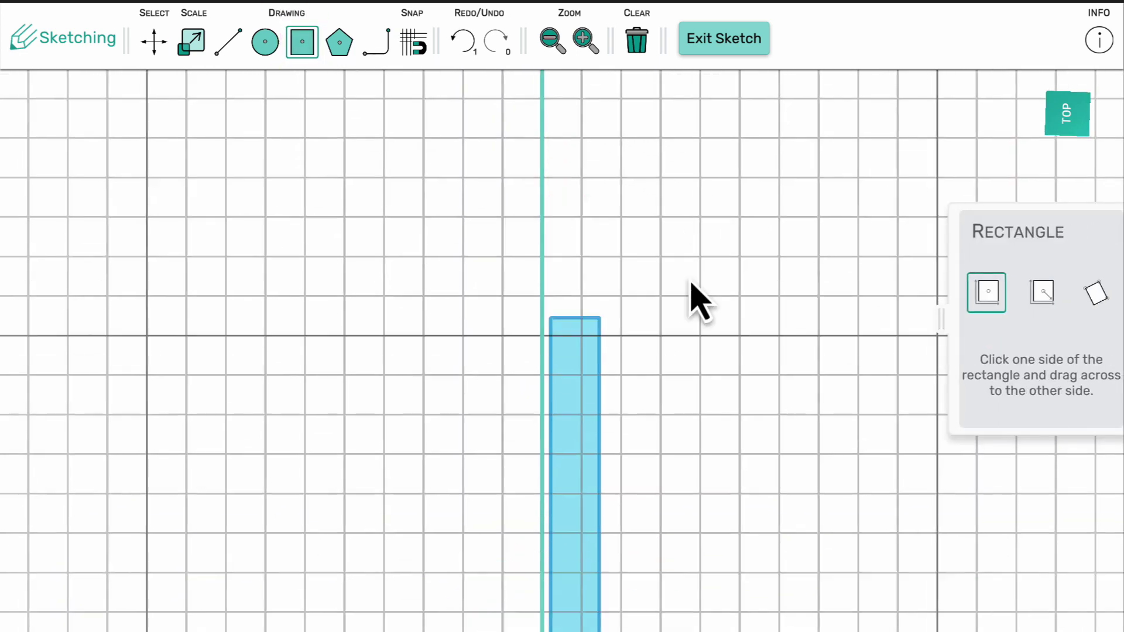
Add two nodes on each long side of the neck rectangle near its far end, in opposing pairs
click(163, 51)
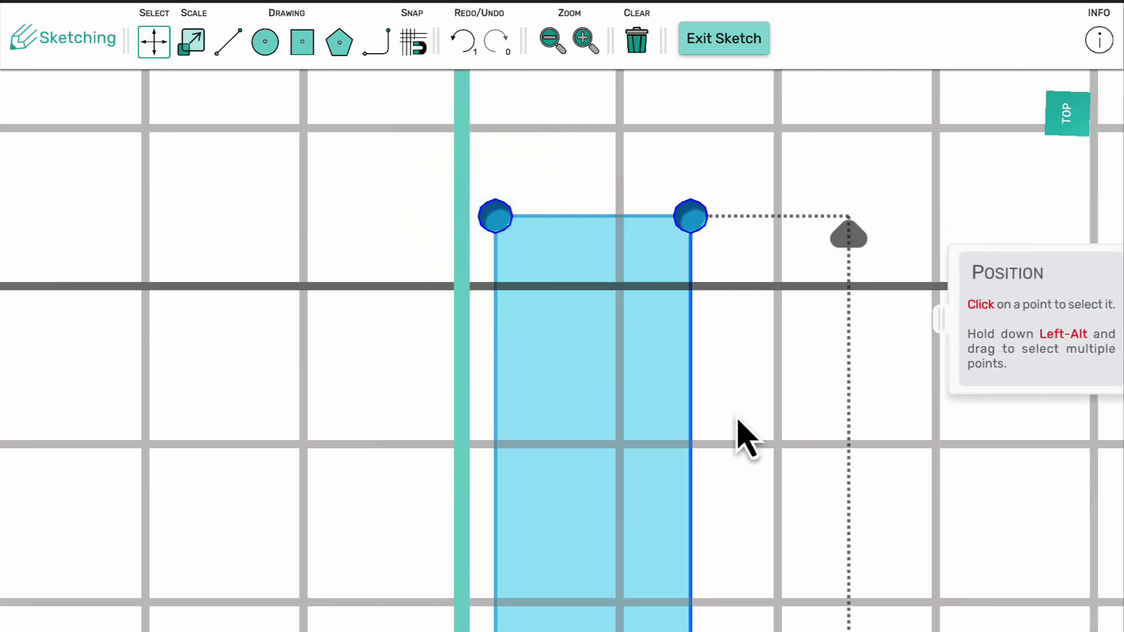
right_click(692, 473)
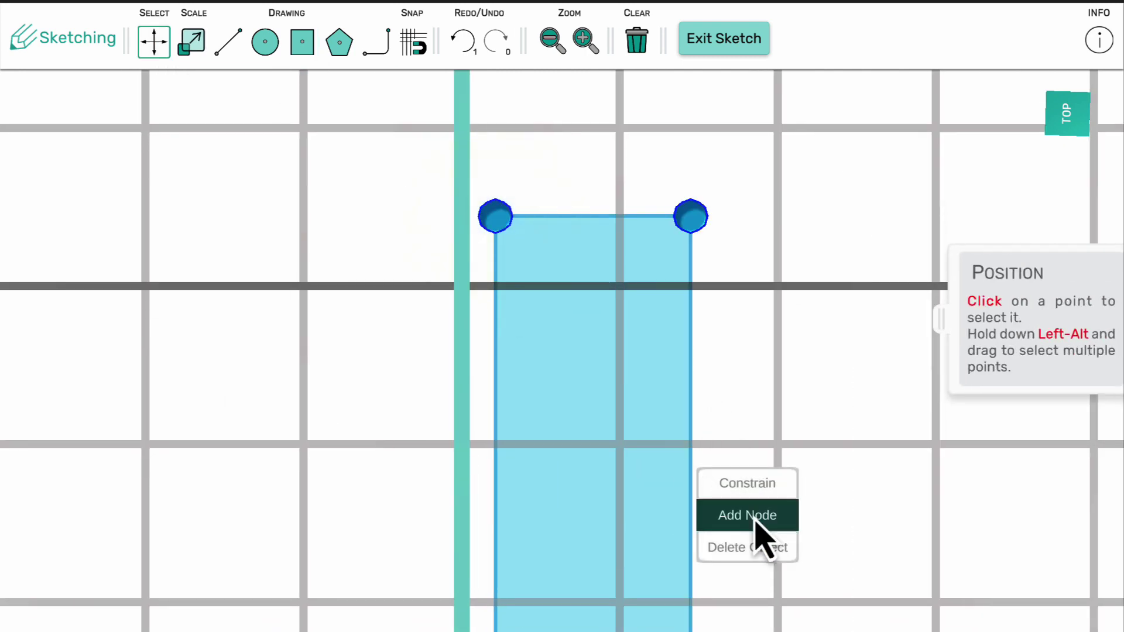
click(759, 537)
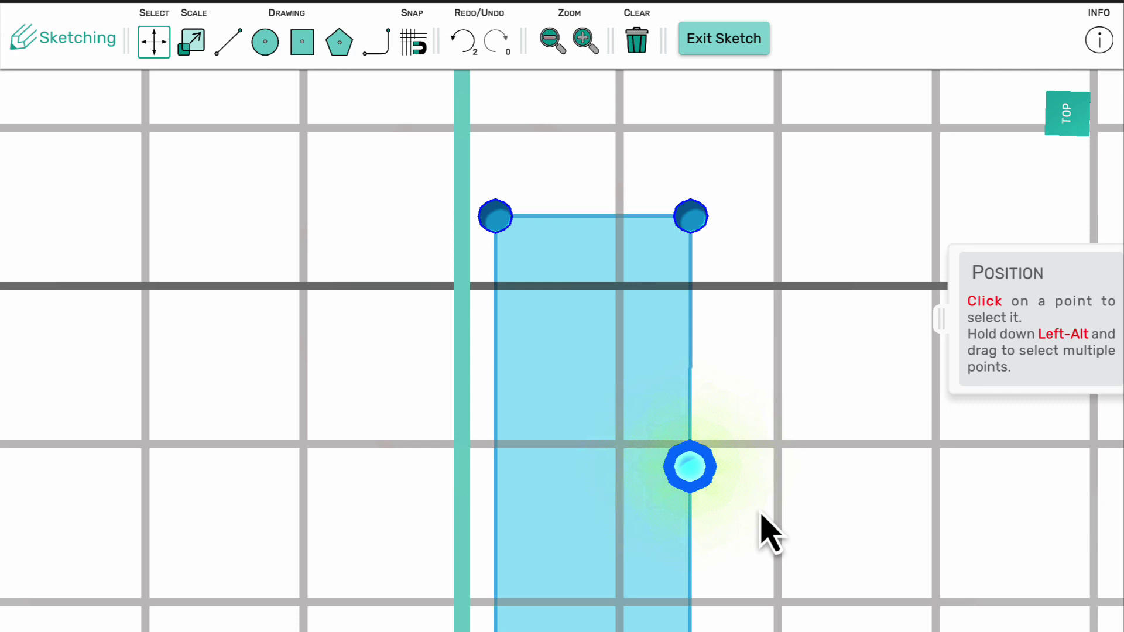
right_click(666, 477)
click(718, 524)
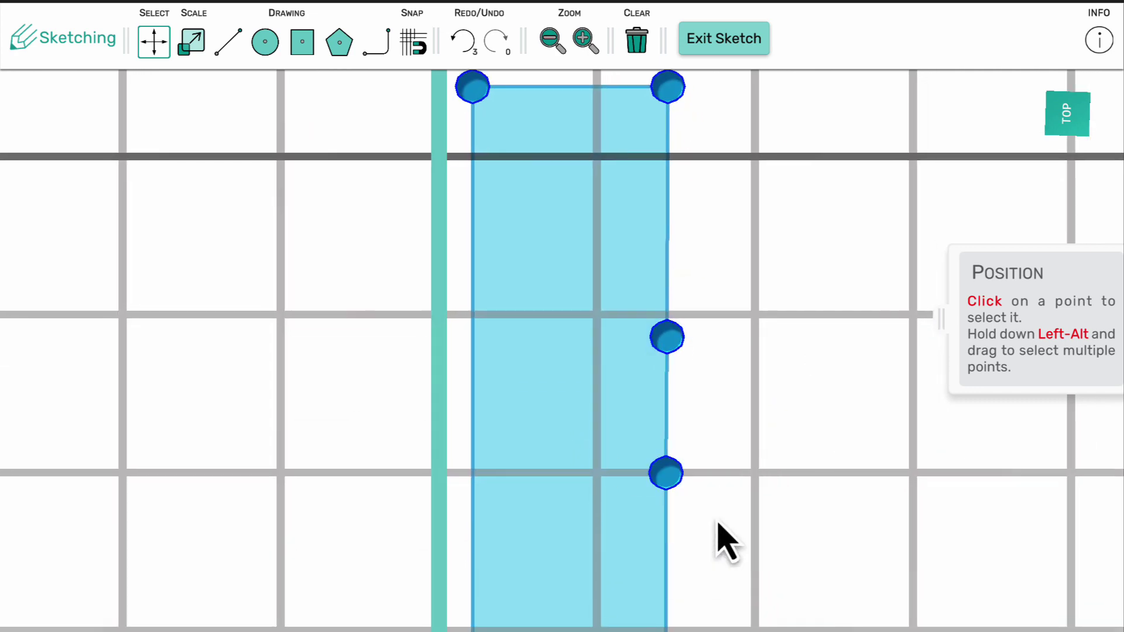
right_click(474, 337)
click(524, 379)
right_click(474, 475)
click(527, 520)
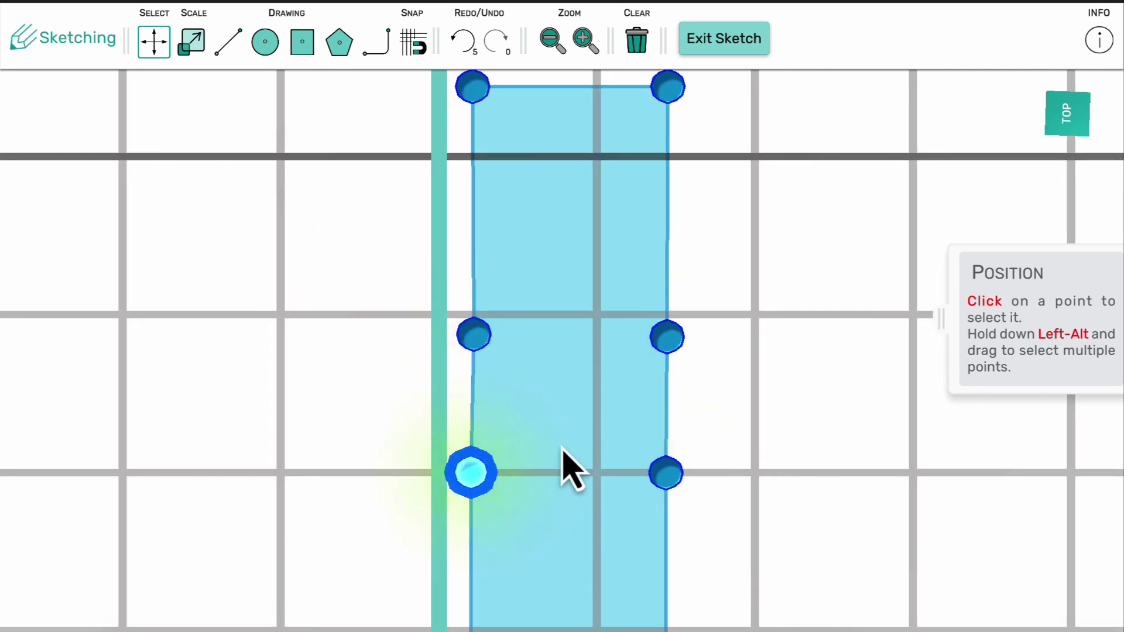
Widen the headstock by moving the outermost added nodes to about X 0.88, Y 4.42 and X -0.05, Y 4.44, and finish the sketch
drag(668, 349, 719, 345)
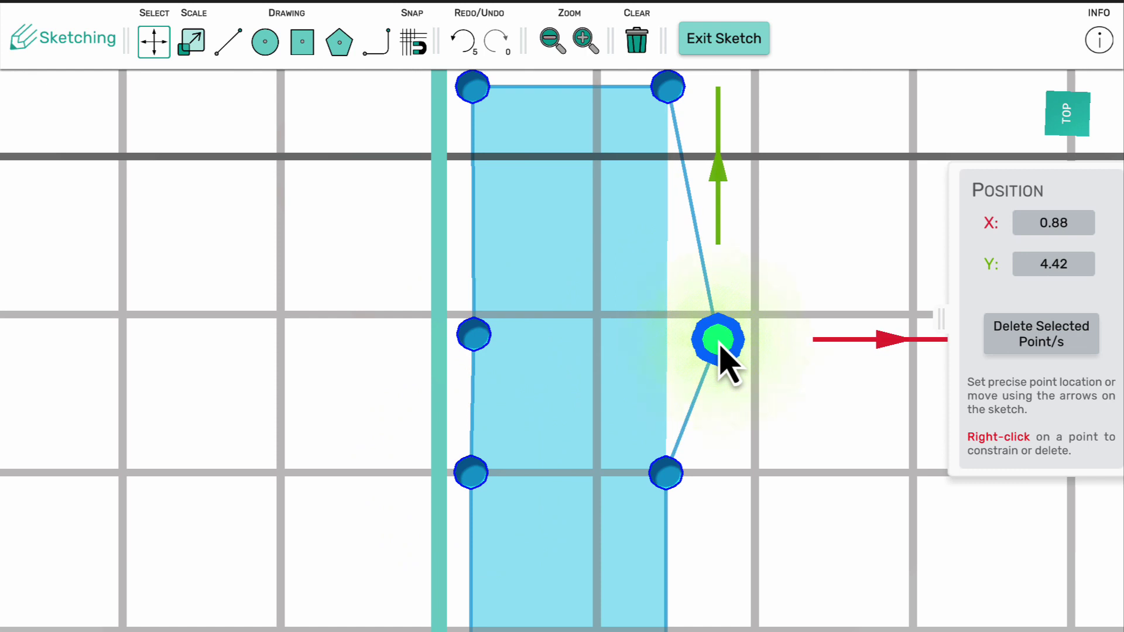
drag(473, 335, 424, 340)
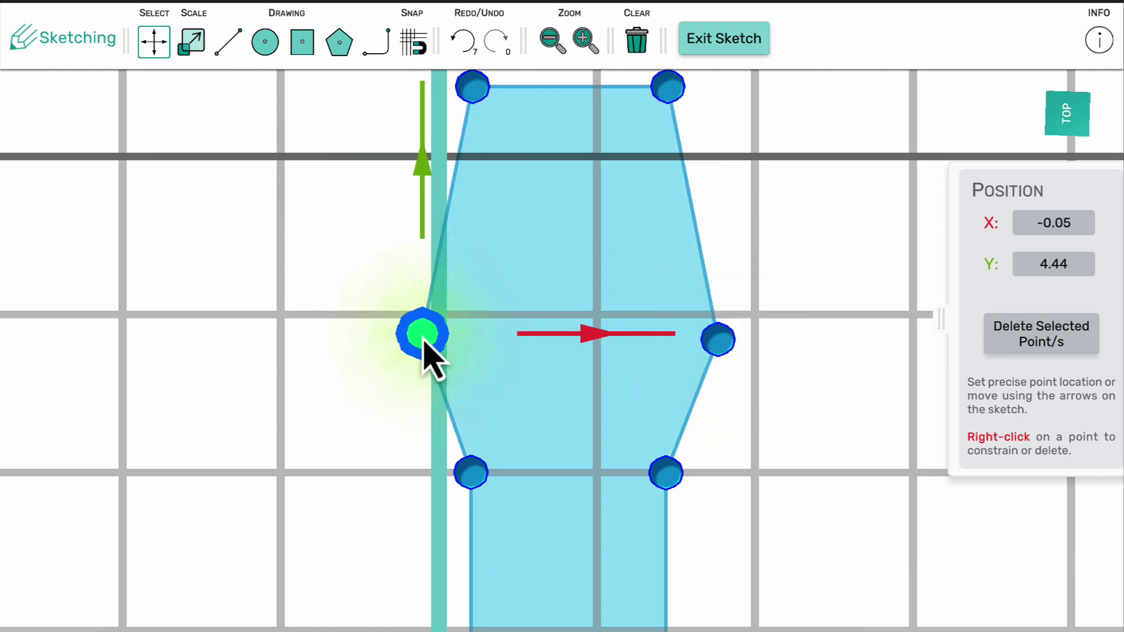
click(739, 42)
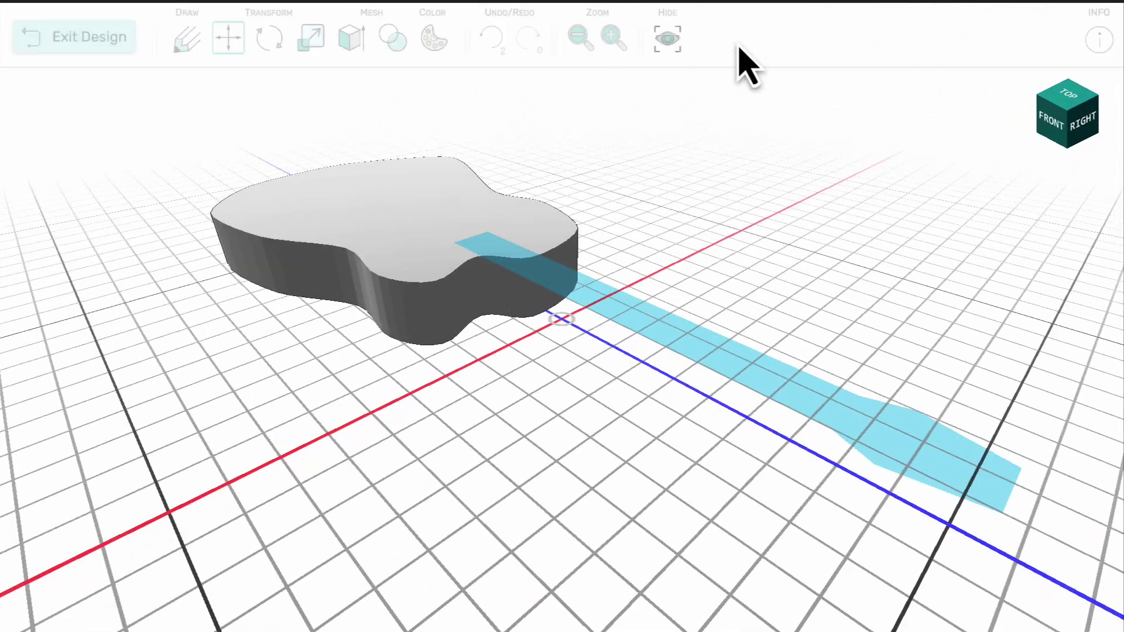
Extrude the neck and headstock profile upward by about 0.16 mm
click(352, 38)
click(754, 363)
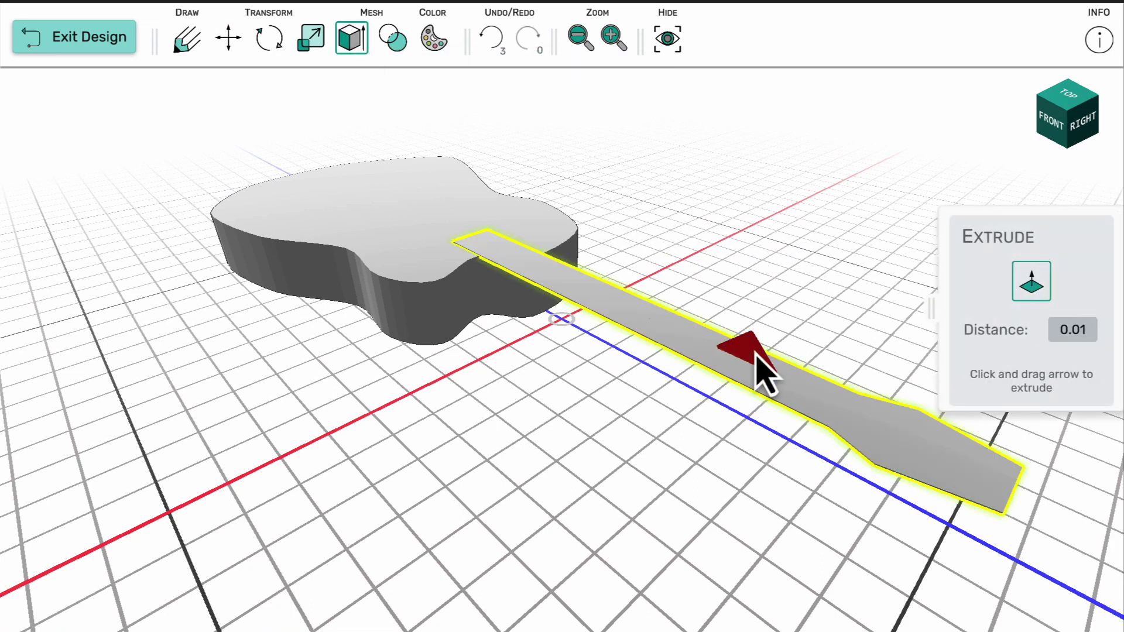
drag(755, 353, 757, 339)
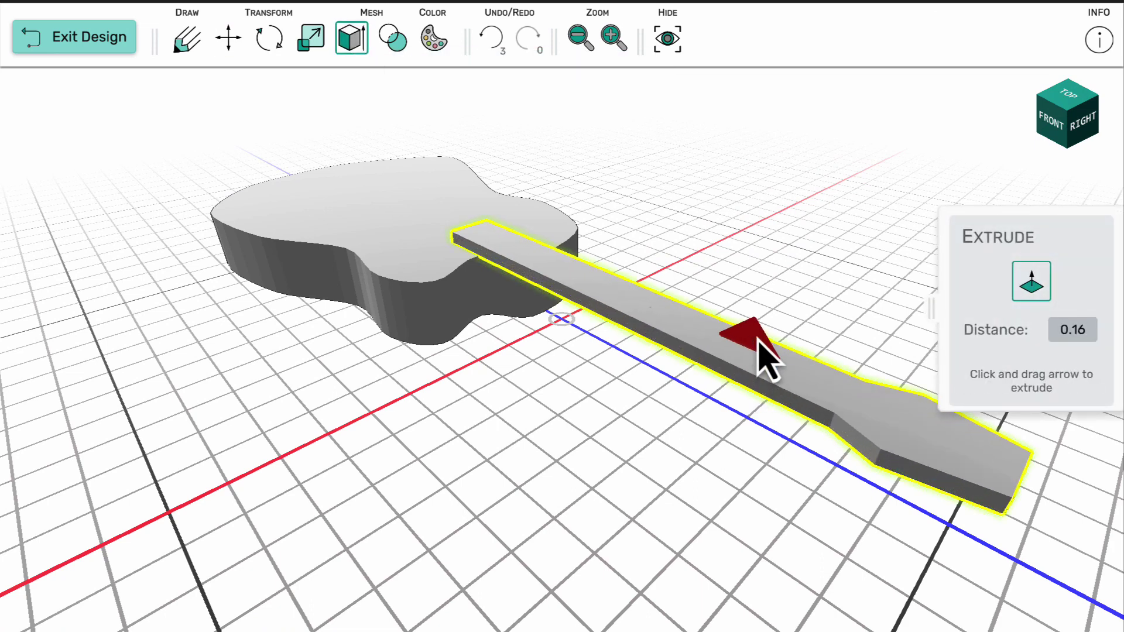
Lower the neck vertically into the body to about Y 0.93
click(228, 38)
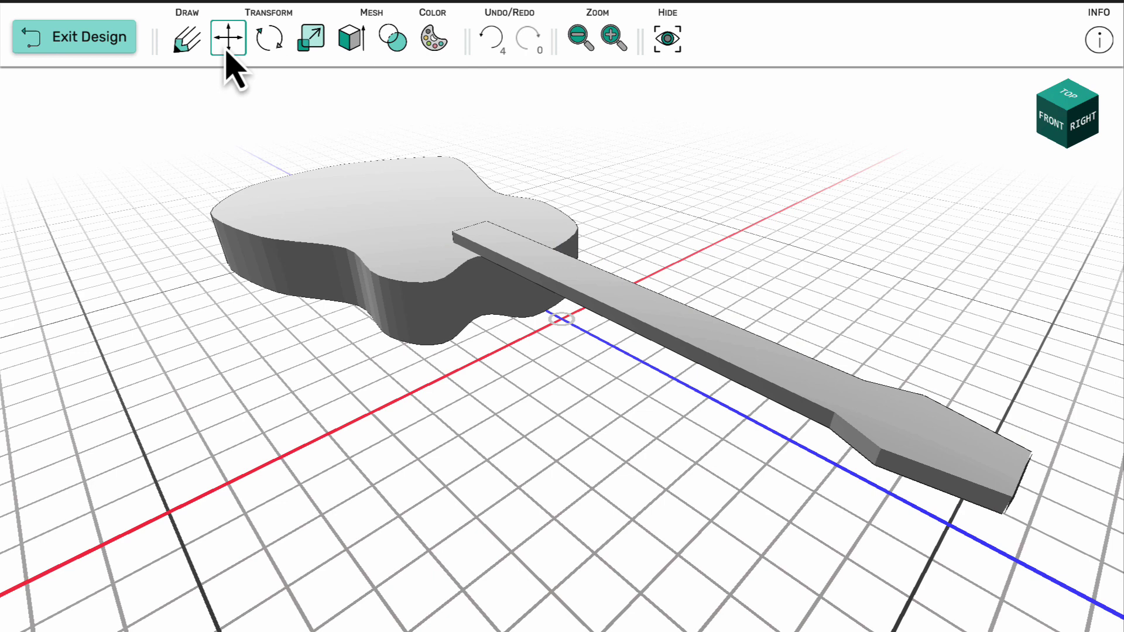
click(742, 351)
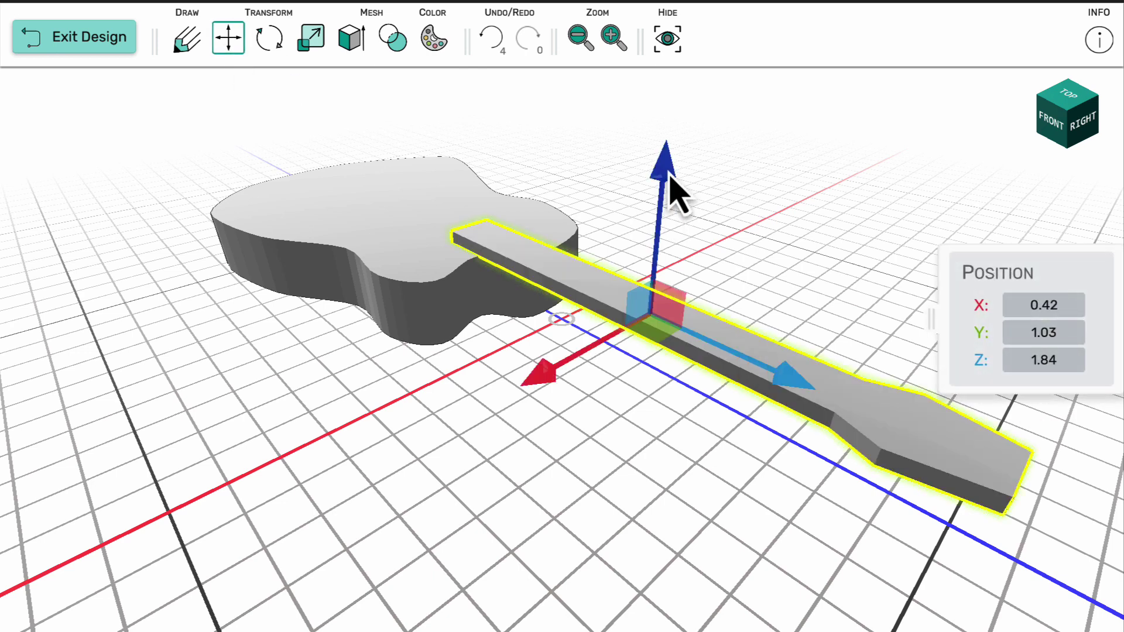
drag(669, 176, 670, 183)
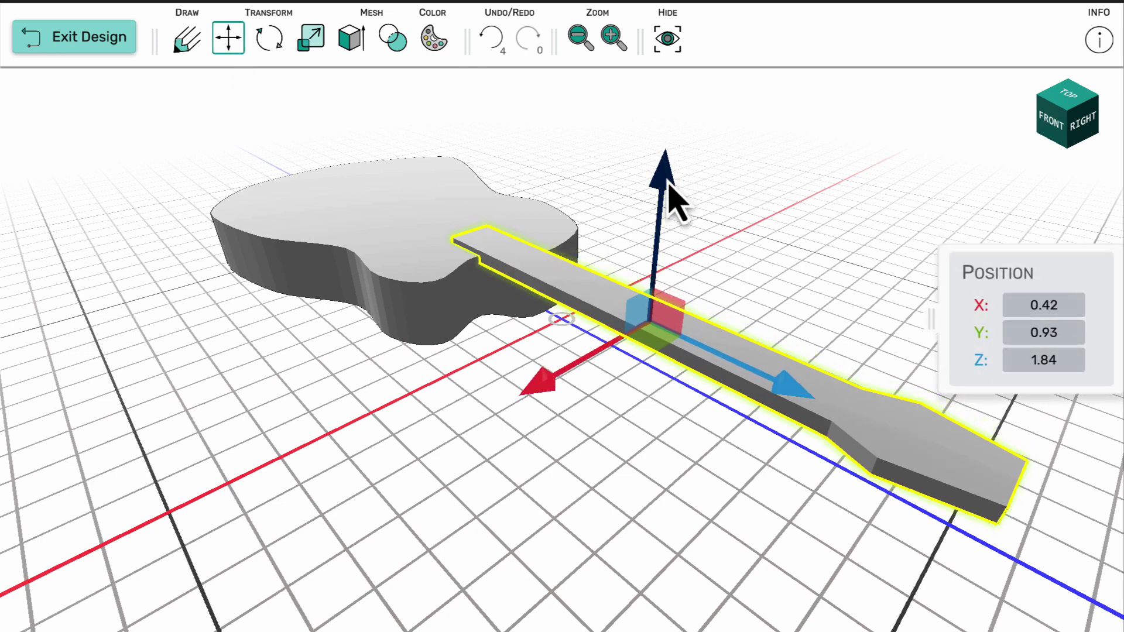
Make a sound-hole cylinder from a ground-plane sketch and position it in the body at the neck's end, at about X 0.46, Y 0.97, Z -1.86
drag(377, 421, 333, 299)
click(188, 38)
click(603, 379)
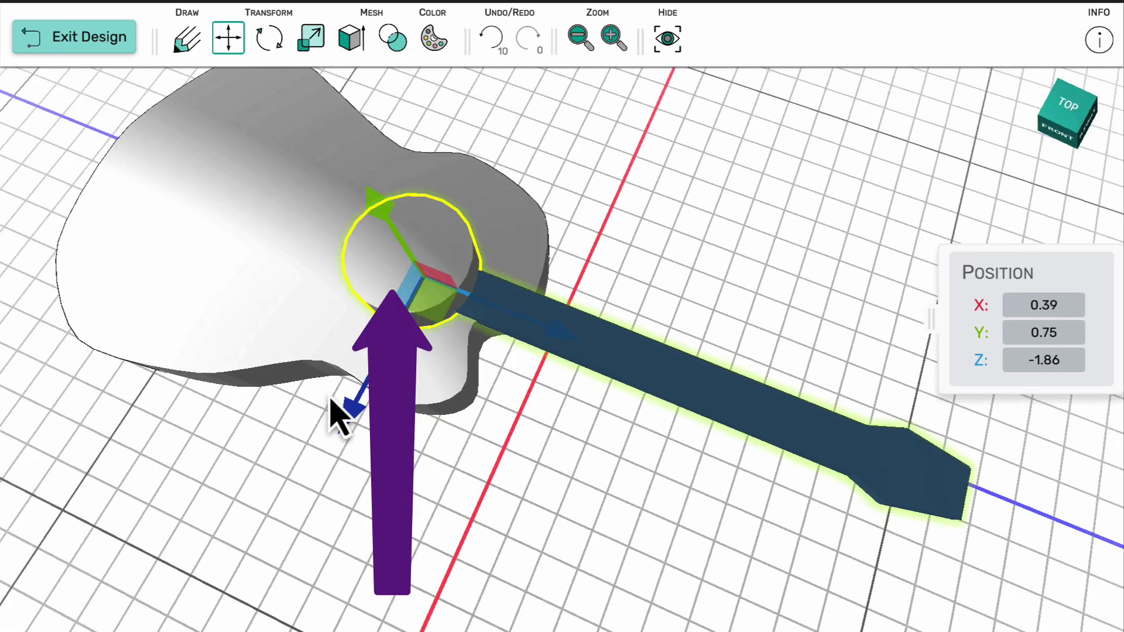
drag(330, 399, 352, 402)
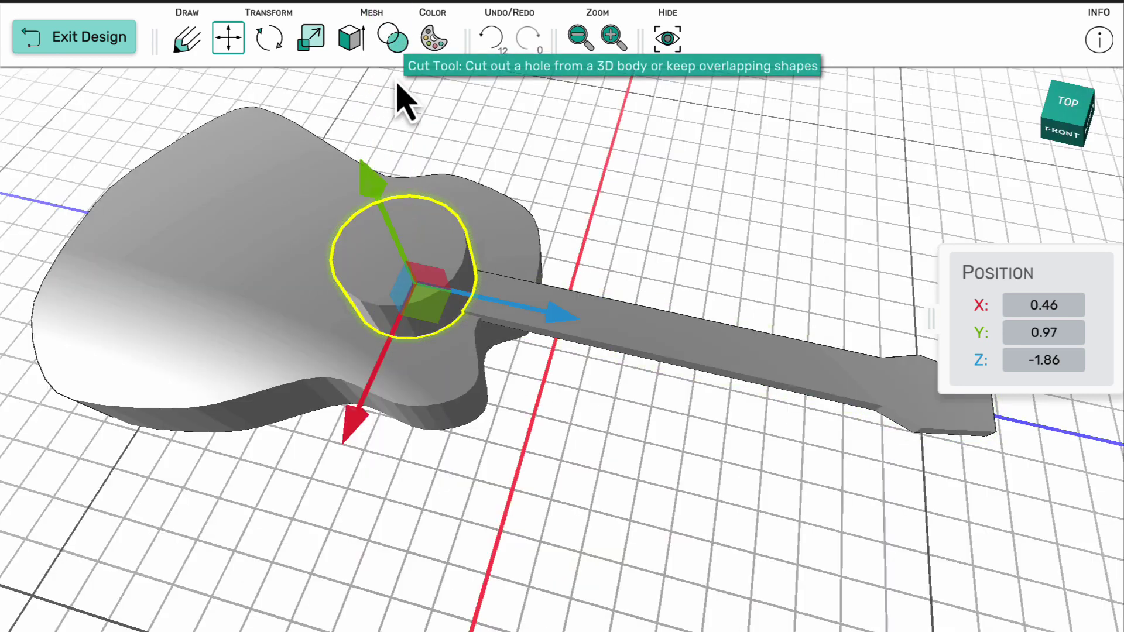
Try cutting the sound-hole cylinder out of the guitar body alone, and undo the cut
click(393, 38)
click(1028, 370)
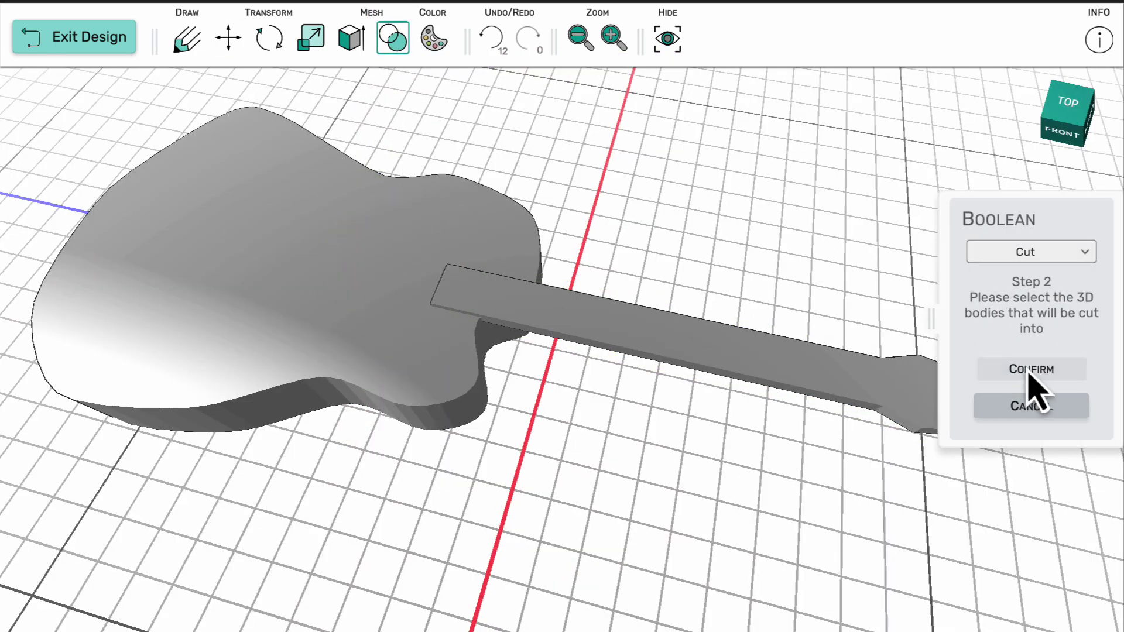
click(245, 356)
click(1071, 376)
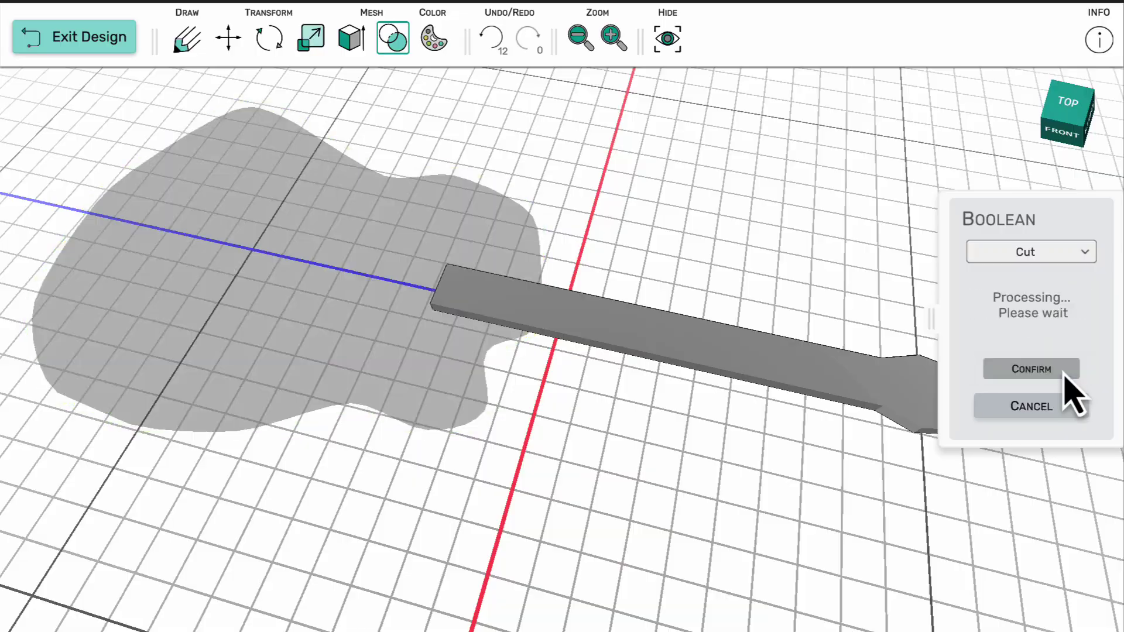
click(653, 348)
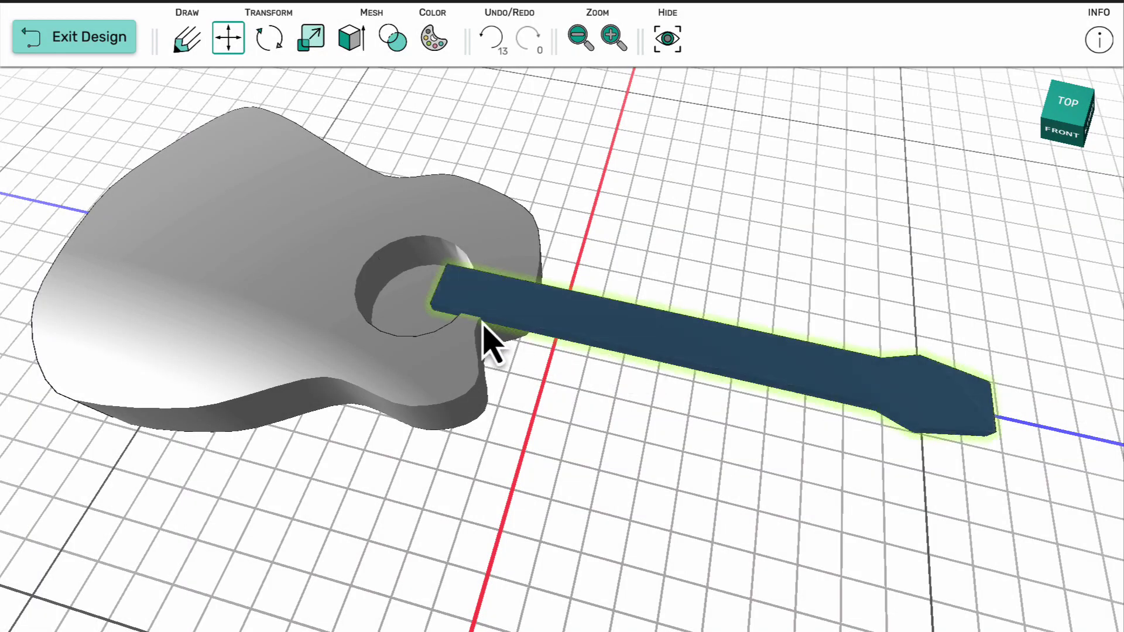
click(493, 57)
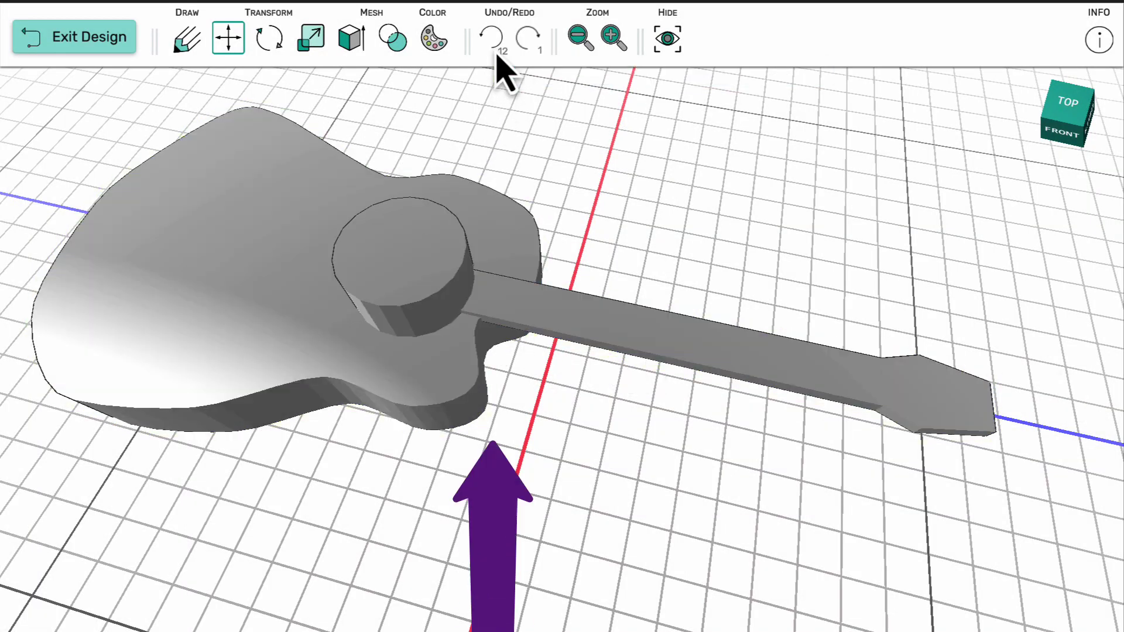
Cut the sound-hole cylinder out of both the guitar body and the neck
click(427, 259)
click(387, 42)
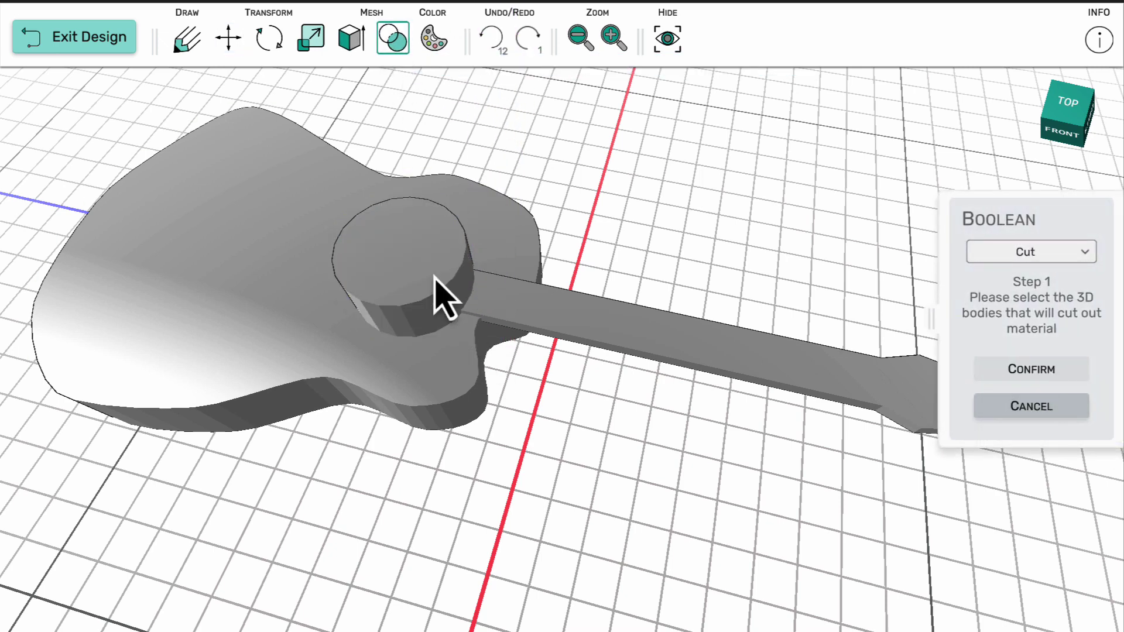
click(1052, 375)
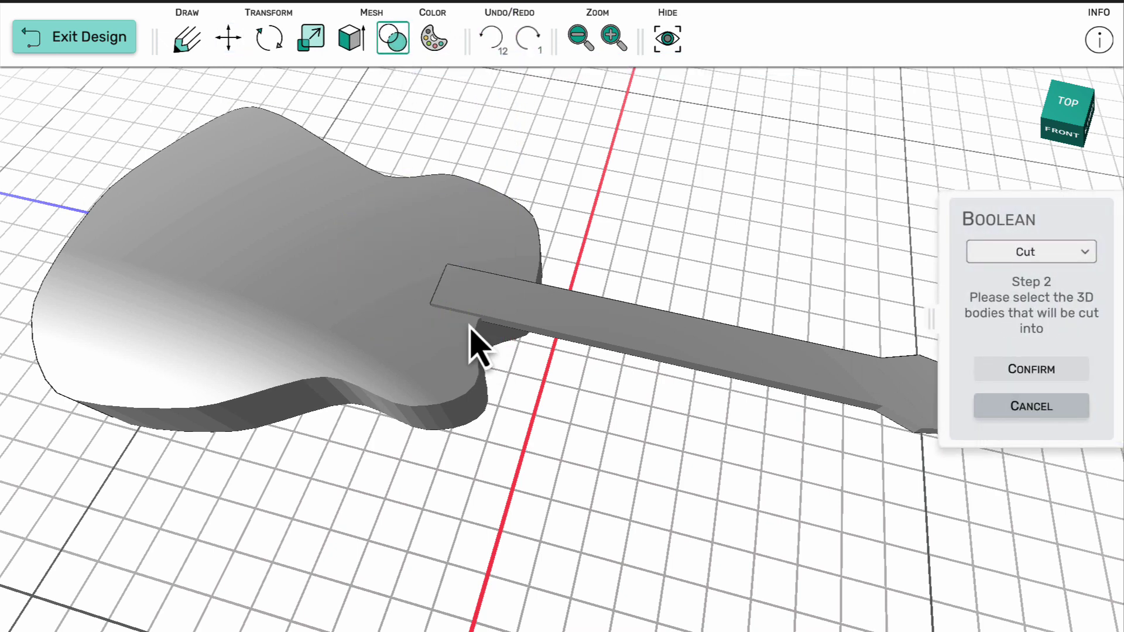
click(271, 330)
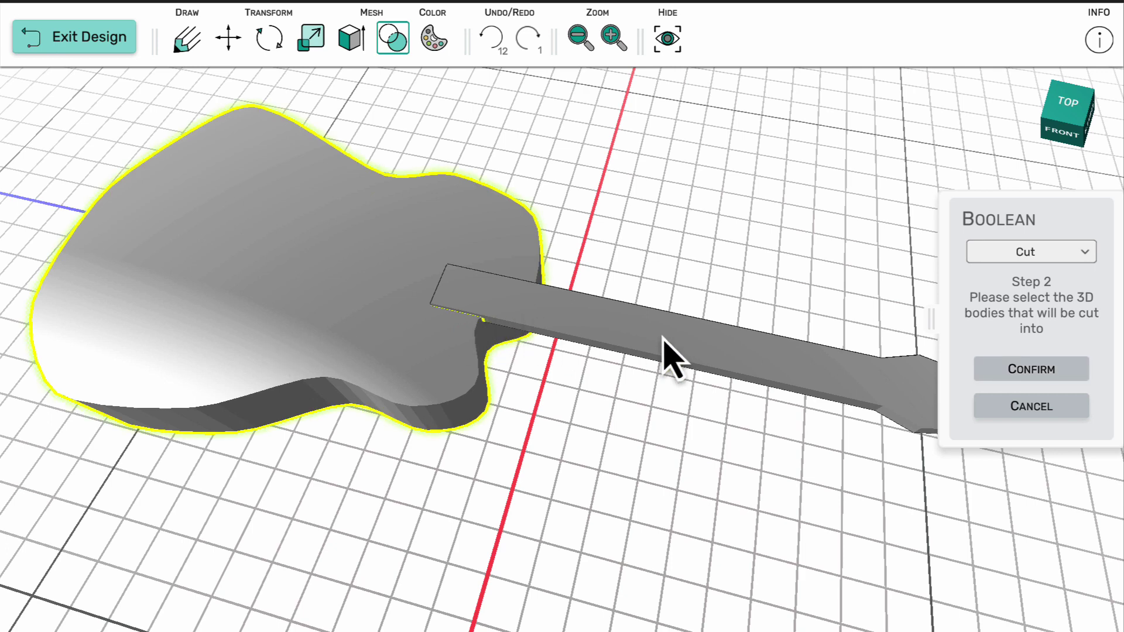
click(1066, 372)
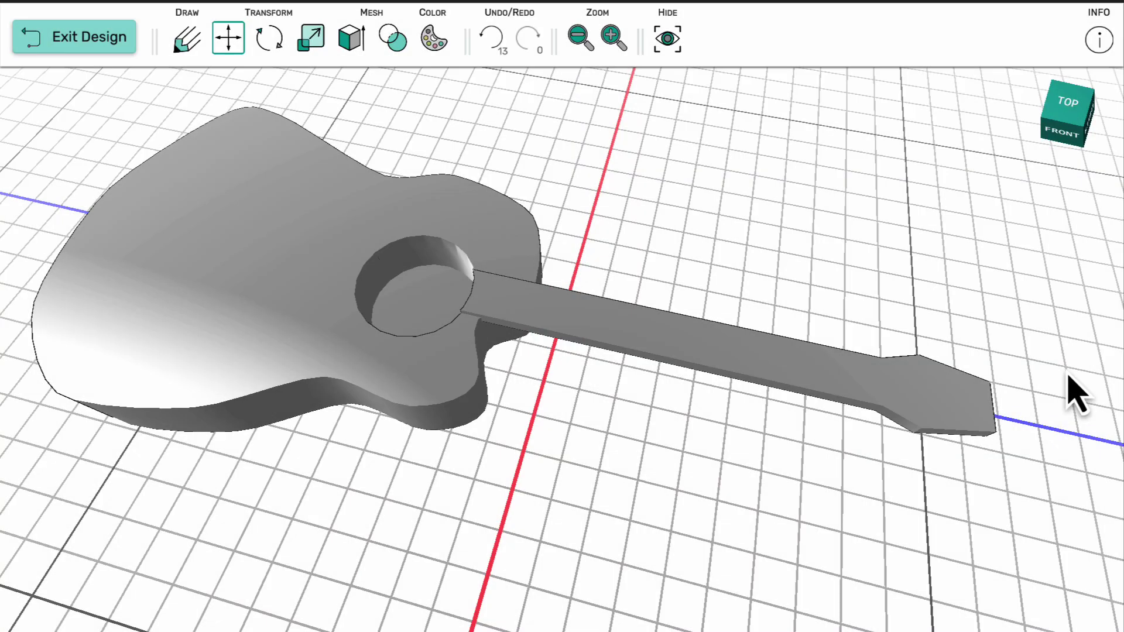
Sketch a small circle on the headstock's top surface, near a corner of its far end, and finish the sketch
mouse_move(736, 464)
middle_down()
mouse_move(741, 486)
mouse_move(767, 435)
mouse_move(742, 456)
middle_up()
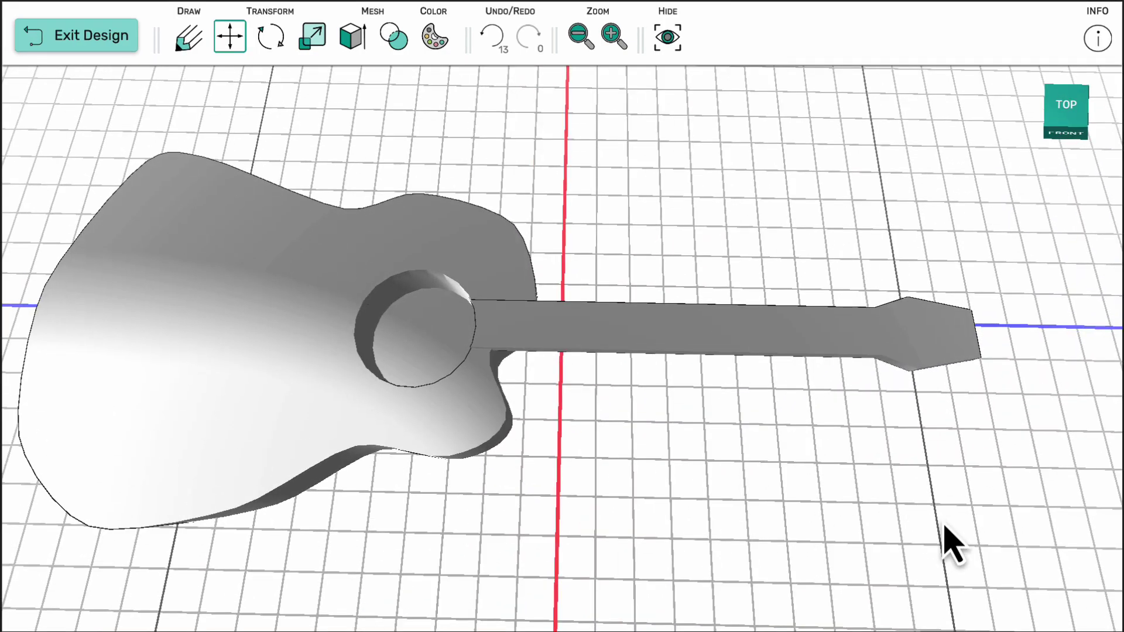
click(946, 362)
click(984, 369)
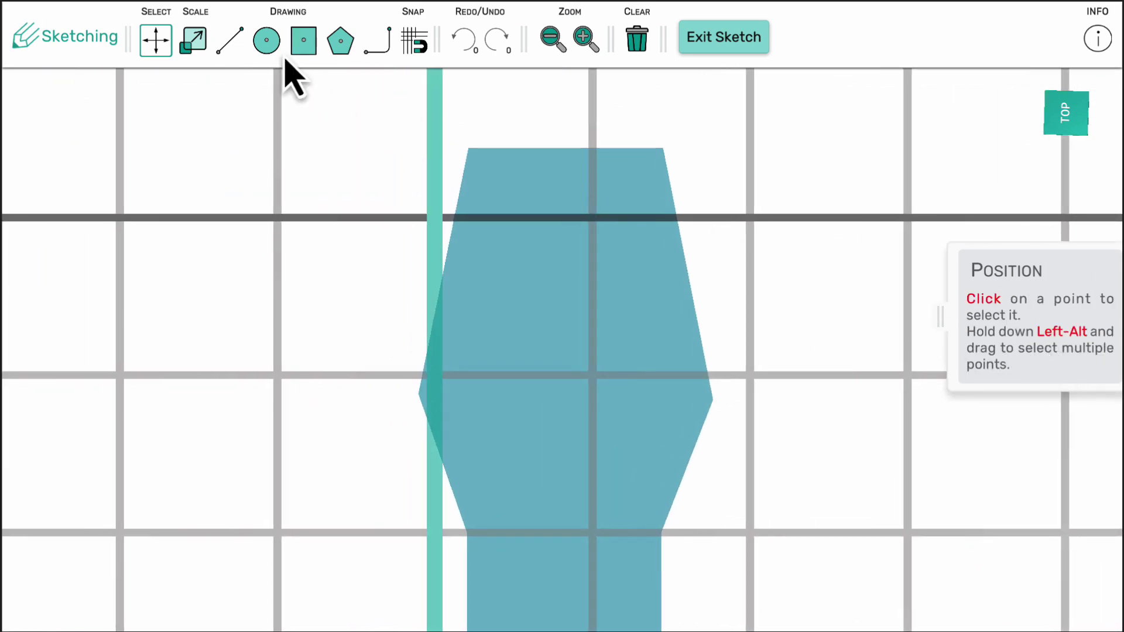
click(269, 45)
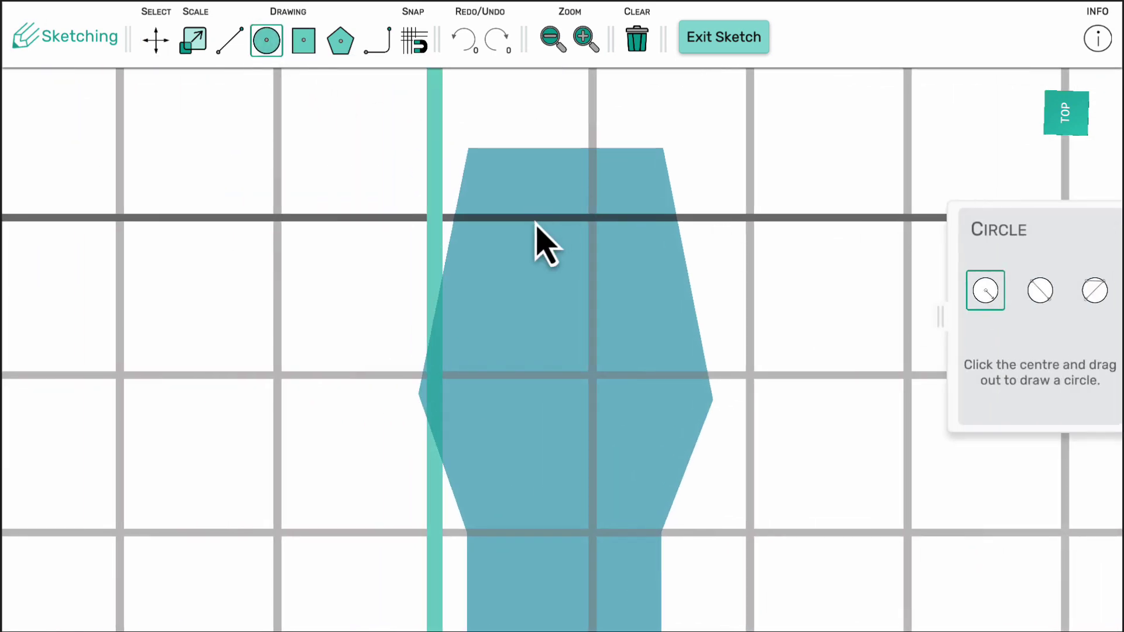
drag(520, 237, 528, 248)
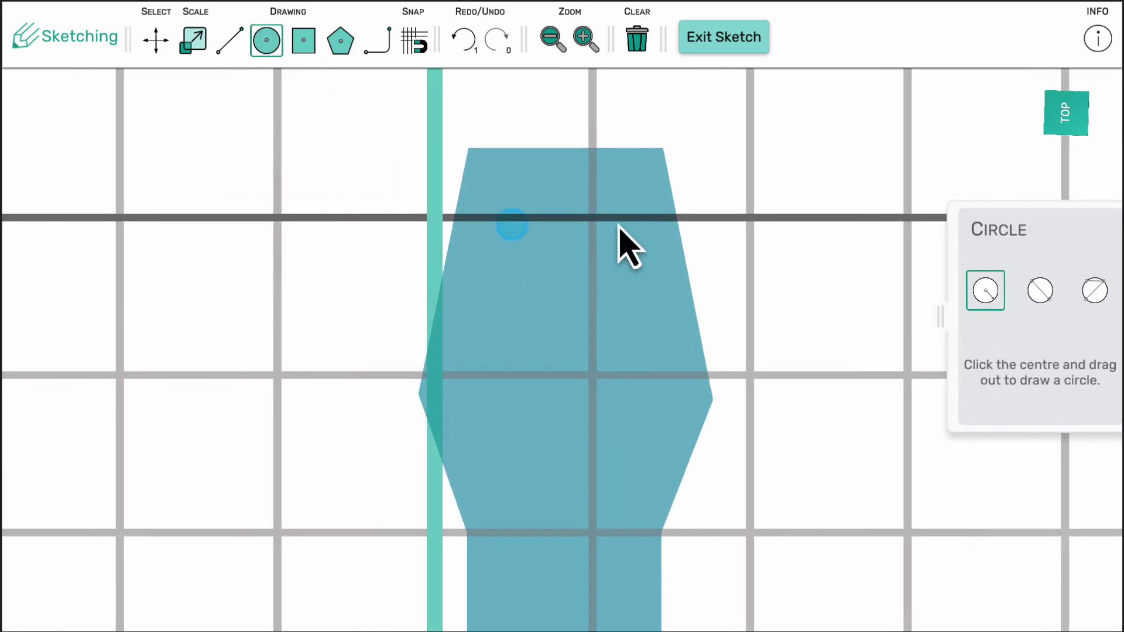
click(738, 40)
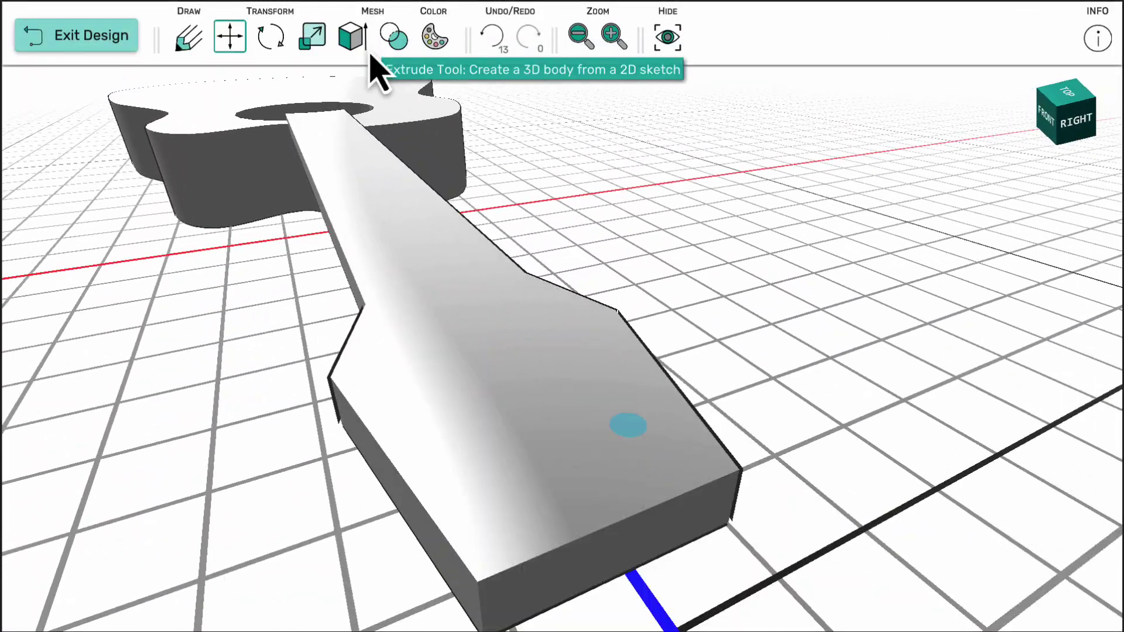
Extrude the small headstock circle upward into a short cylindrical tuning peg
click(353, 46)
click(633, 433)
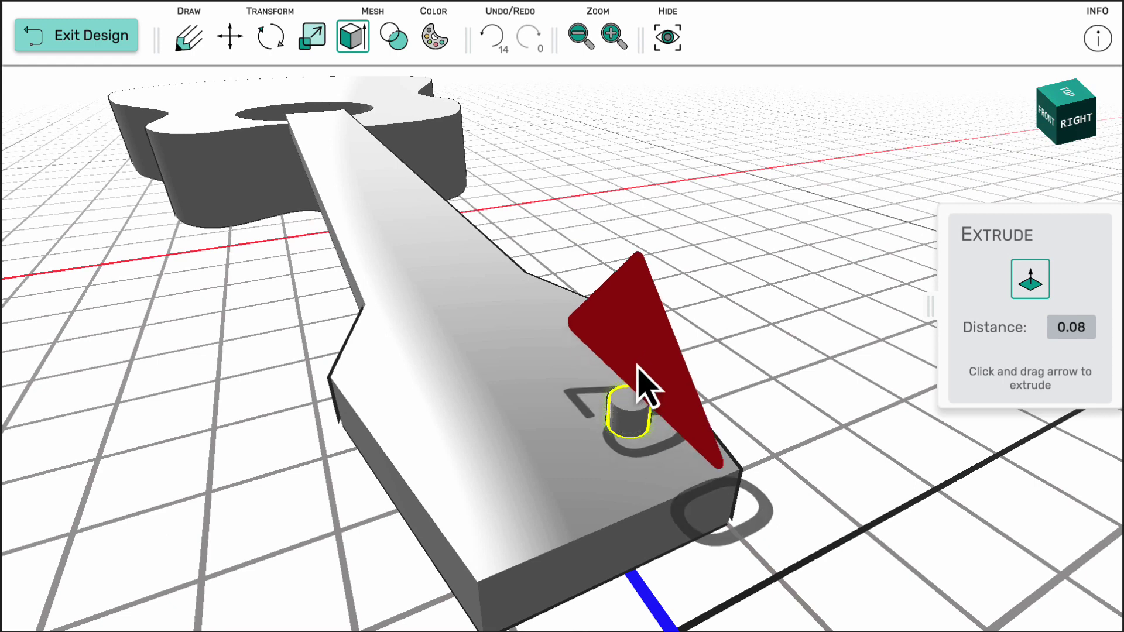
drag(637, 366, 637, 342)
Clone the tuning peg and move the copy across the headstock to about X 0.61, Y 1.09, Z 4.98
click(231, 37)
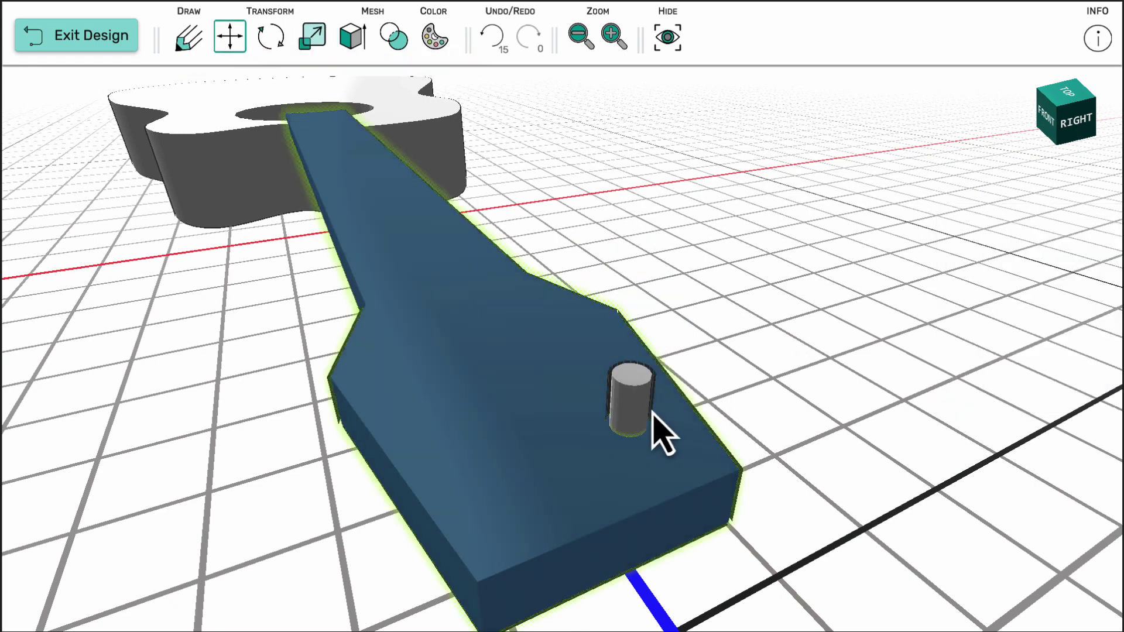
right_click(648, 417)
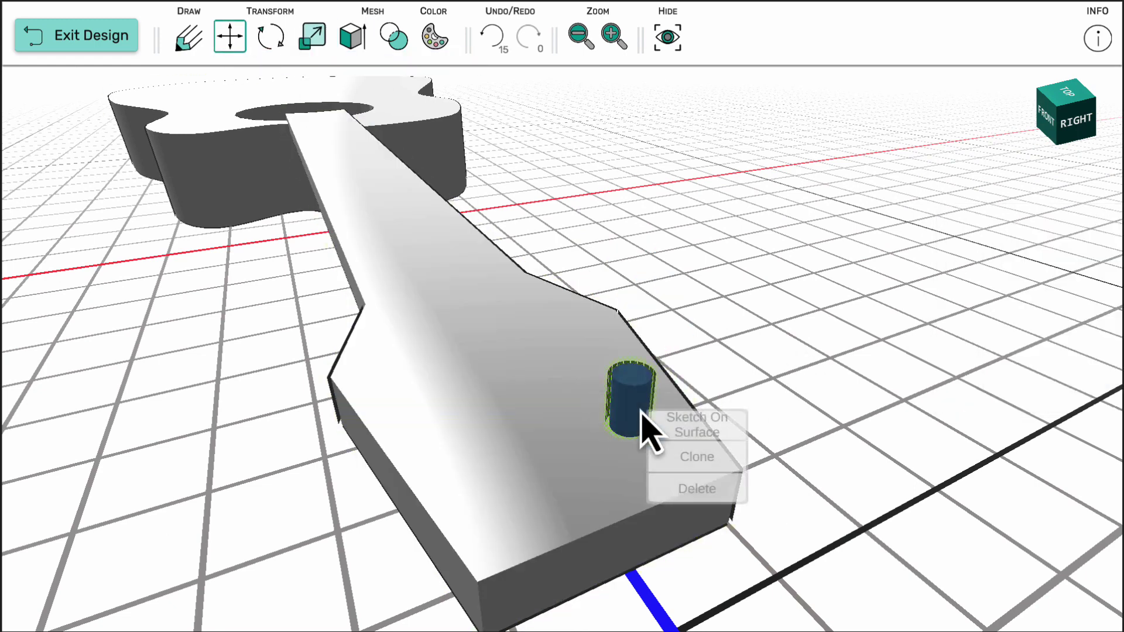
click(698, 445)
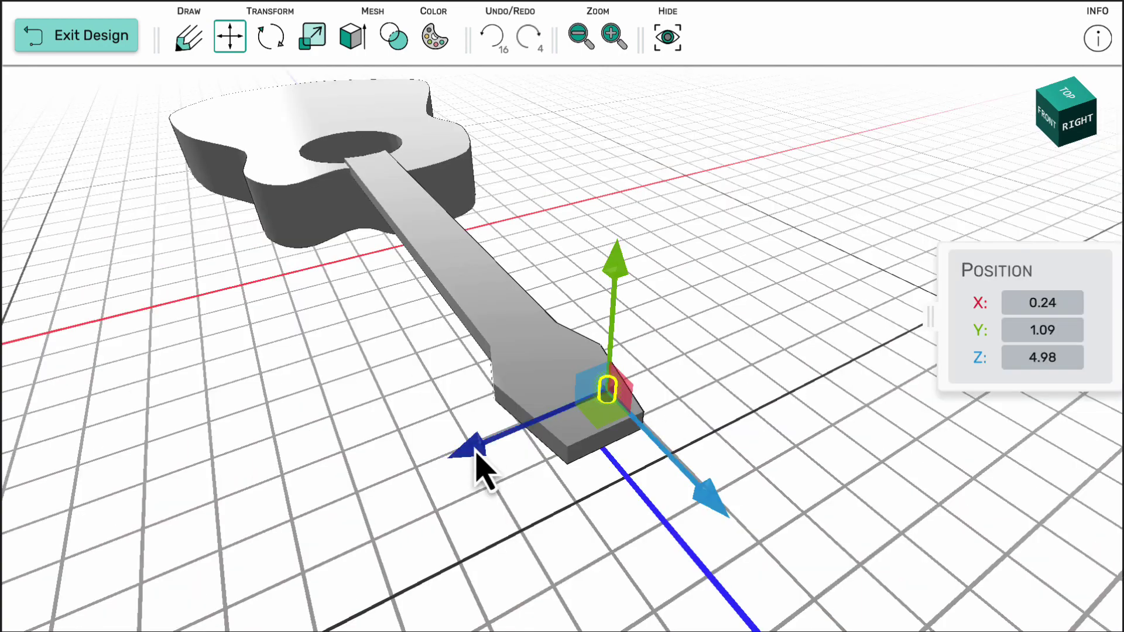
drag(476, 456, 430, 472)
scroll(673, 482, up, 3)
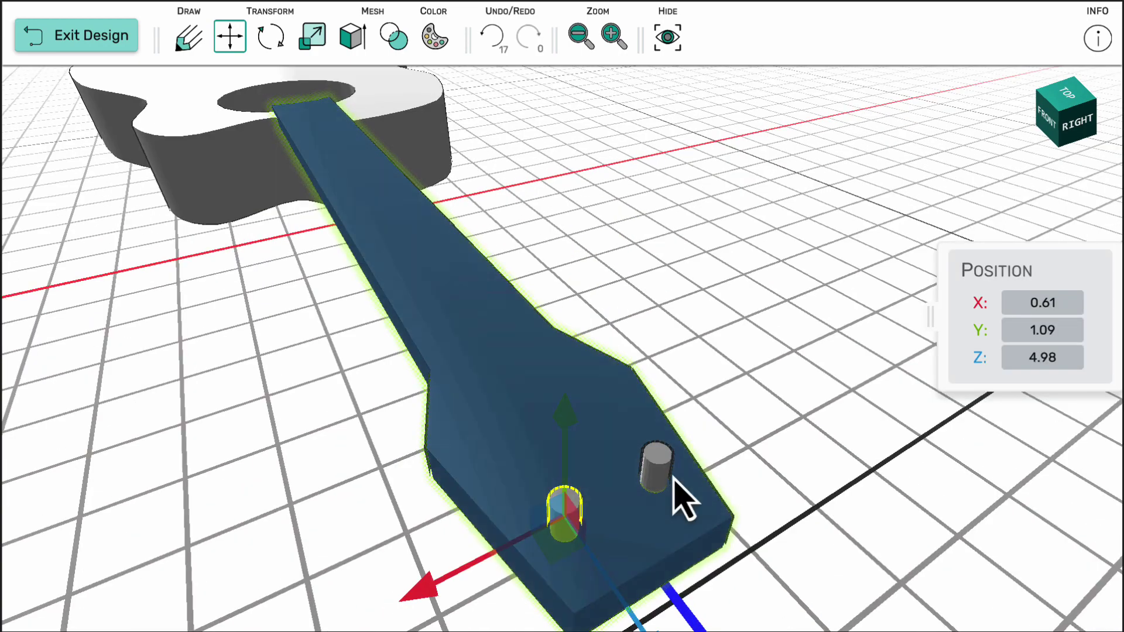
Clone another tuning peg and move it along the headstock's edge to about X 0.70, Y 1.09, Z 4.66
middle_drag(673, 482, 534, 351)
scroll(535, 347, down, 2)
scroll(534, 345, up, 3)
right_click(520, 359)
click(575, 412)
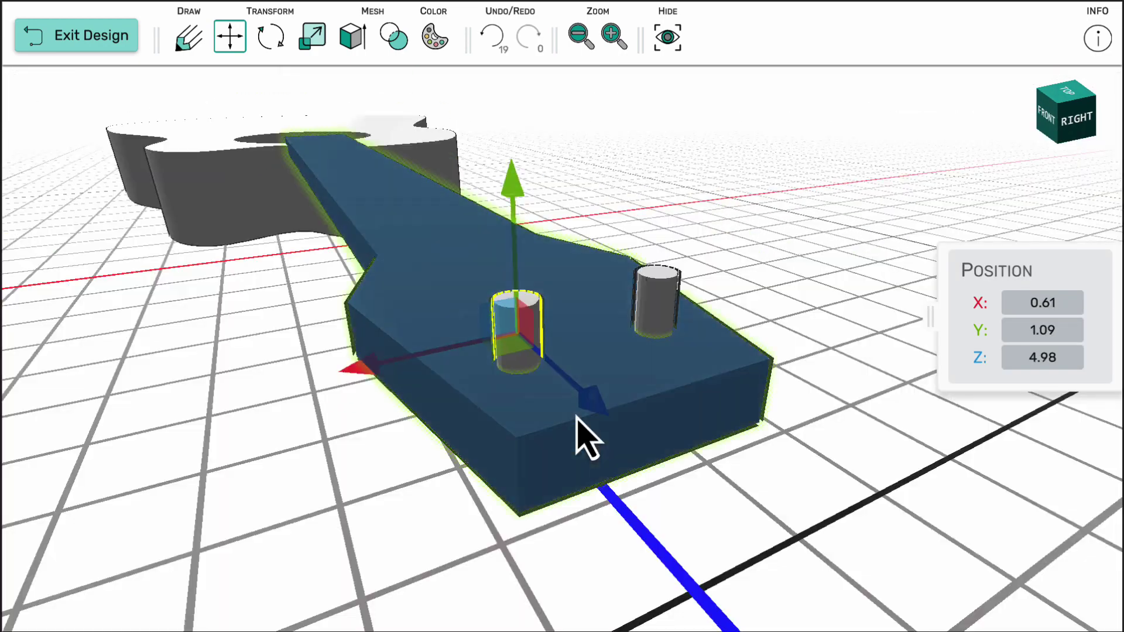
scroll(578, 417, down, 2)
drag(76, 434, 480, 380)
drag(611, 394, 539, 334)
drag(337, 320, 321, 344)
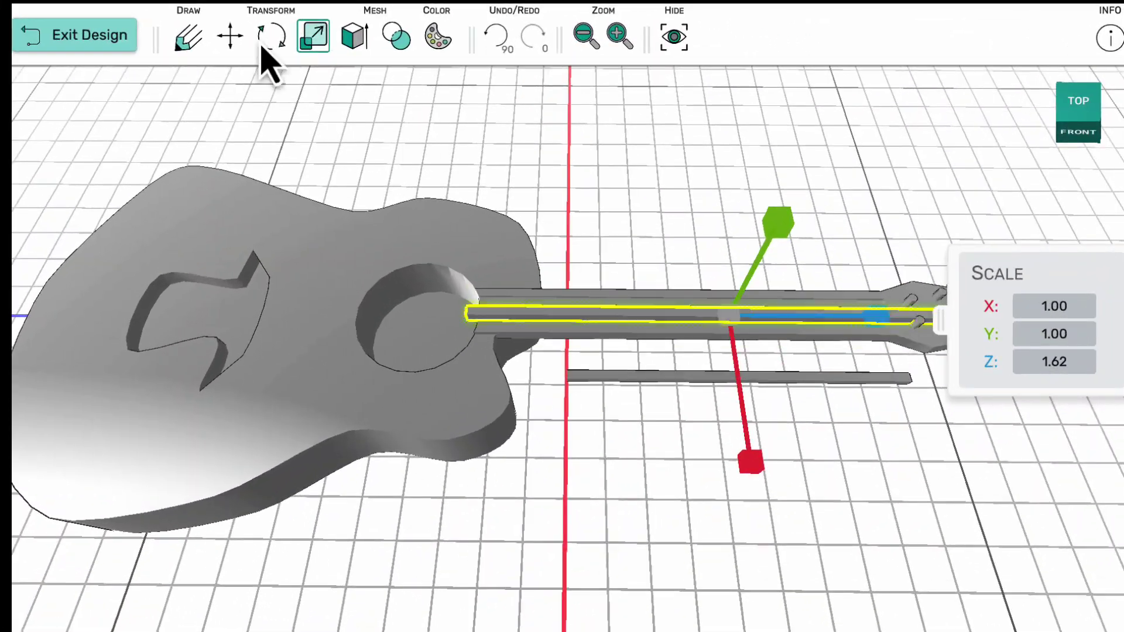
Position the long string bars side by side along the neck and delete the spare bar beside it
click(226, 38)
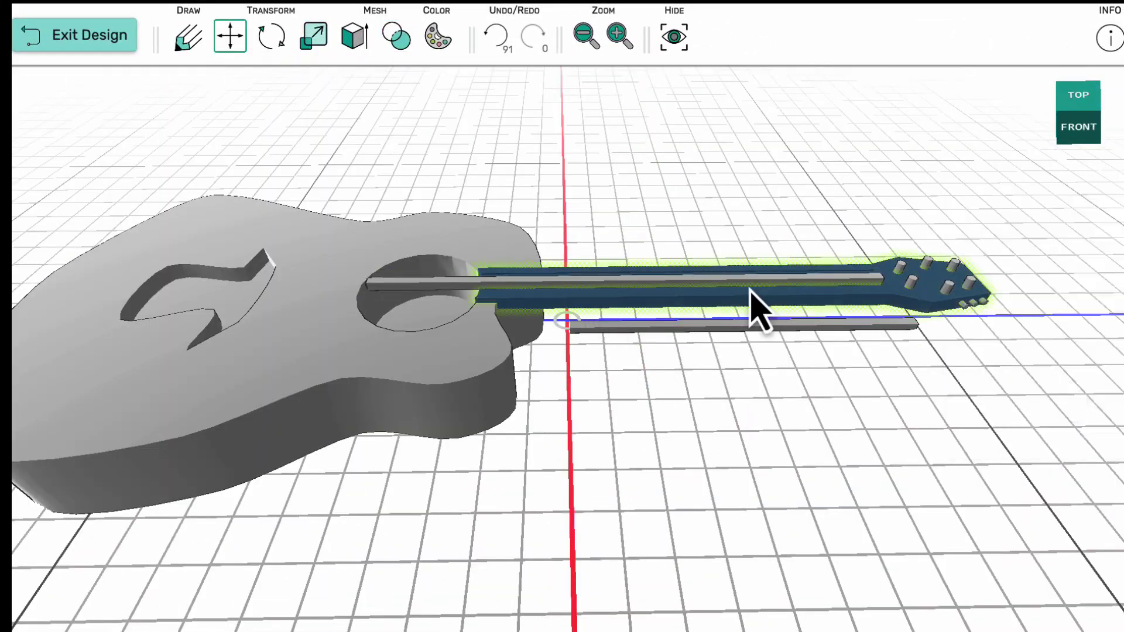
click(768, 324)
click(702, 282)
mouse_move(633, 401)
mouse_down()
mouse_move(639, 357)
mouse_move(635, 404)
mouse_up()
drag(702, 403, 661, 445)
drag(635, 246, 633, 252)
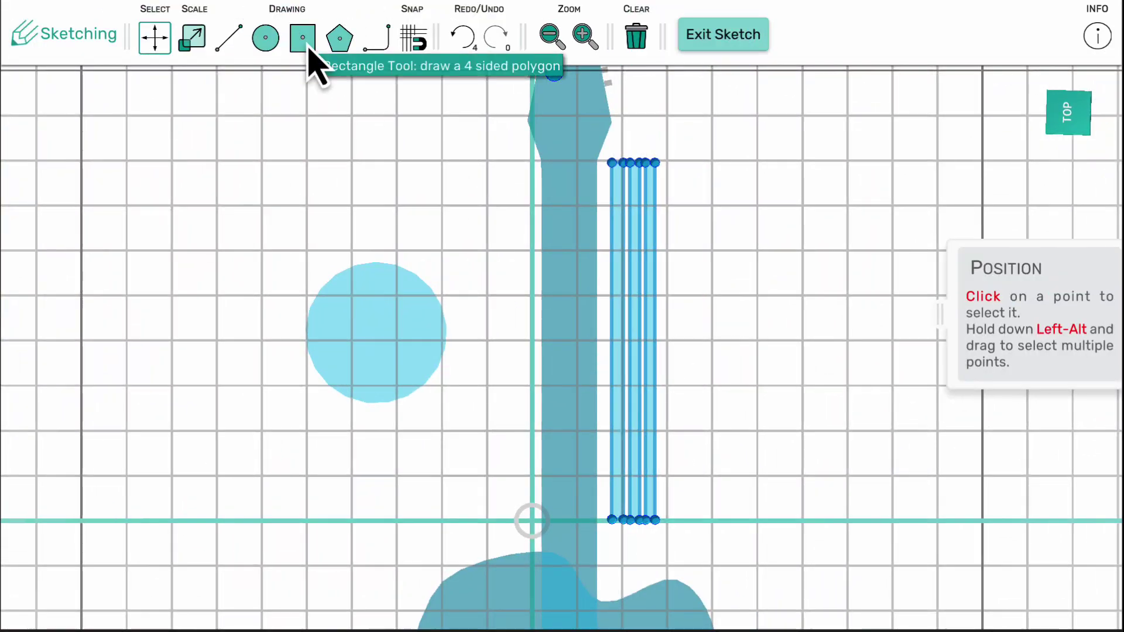
Sketch a thin rectangle across the neck just below the headstock and extrude it 0.10 upward as a fret
click(303, 37)
drag(451, 171, 602, 196)
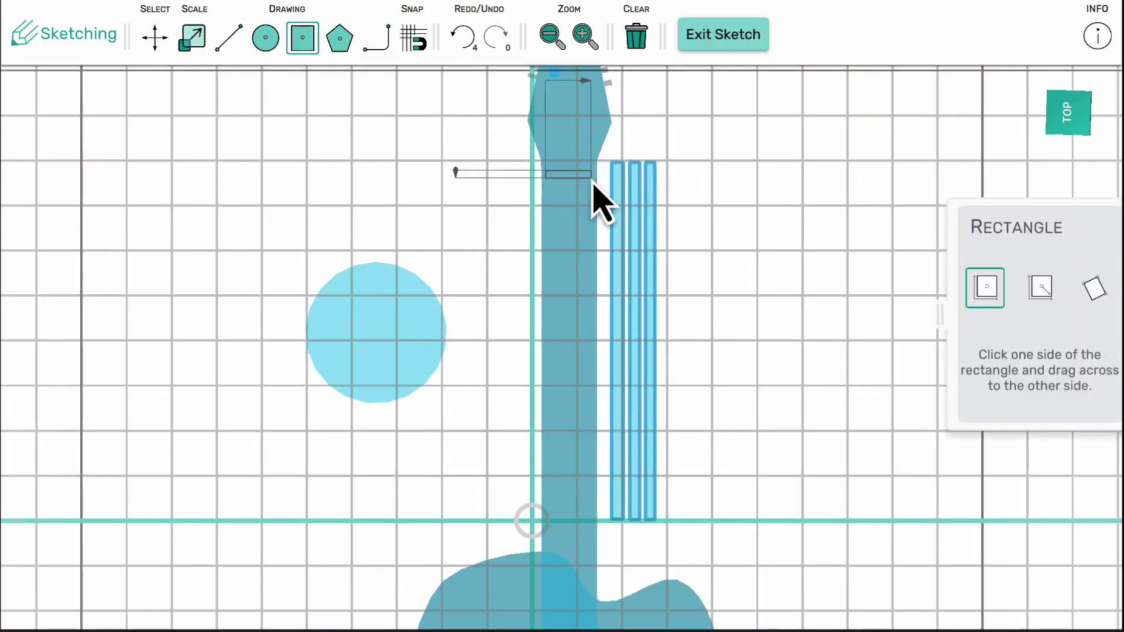
click(723, 34)
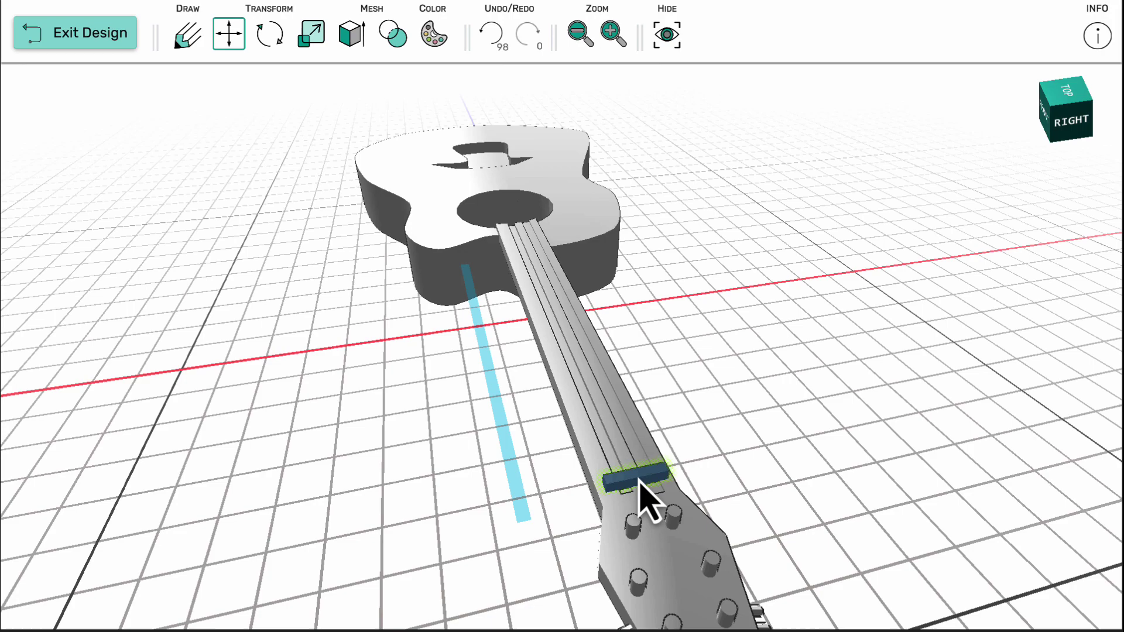
Clone the fret bar repeatedly and space the copies evenly along the neck from the headstock toward the body
click(640, 482)
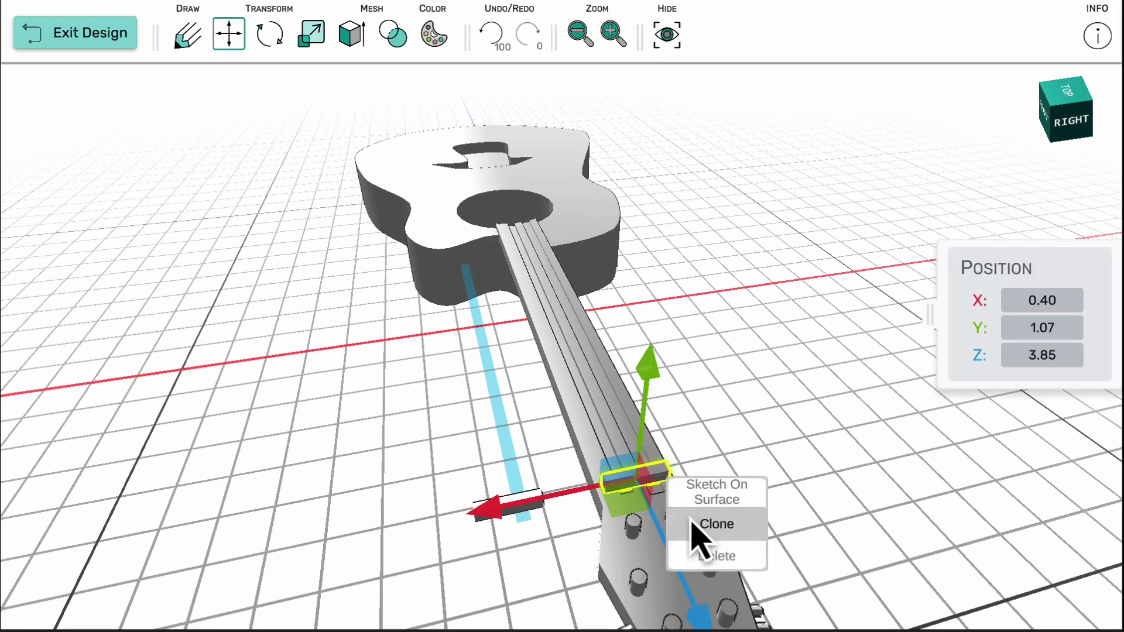
click(717, 522)
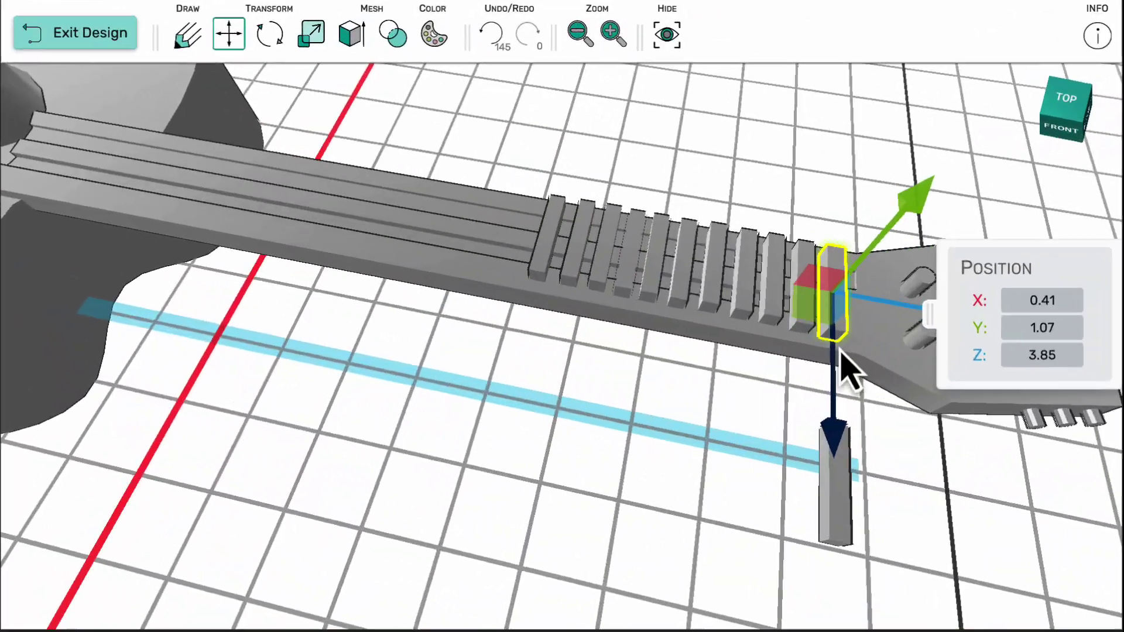
drag(553, 263, 859, 343)
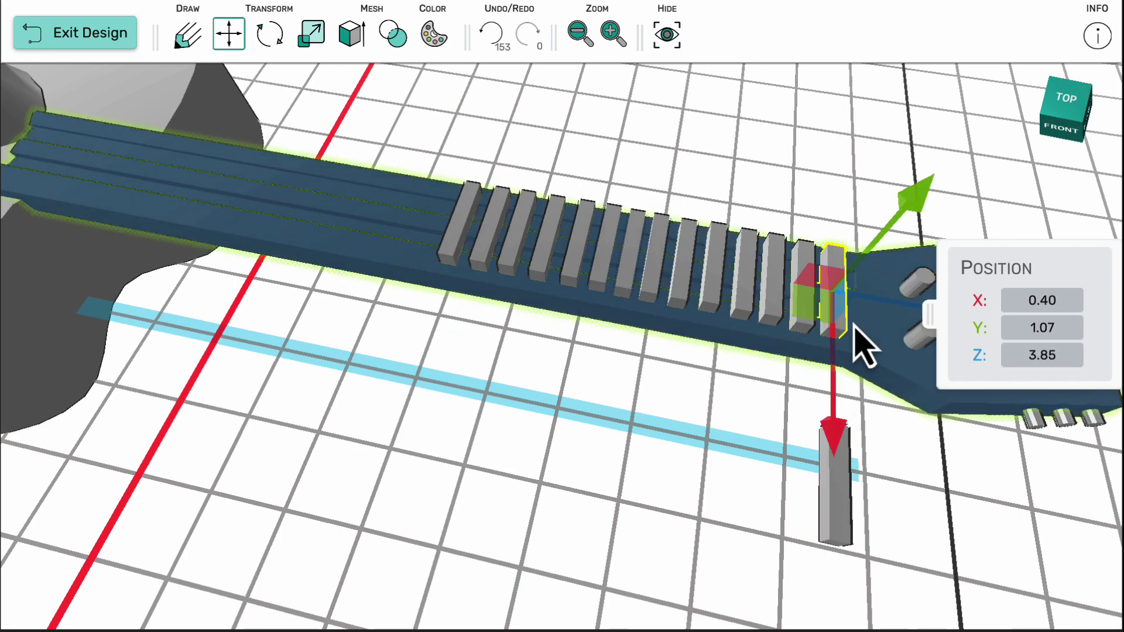
drag(831, 619, 833, 425)
drag(888, 303, 491, 228)
key(ctrl+v)
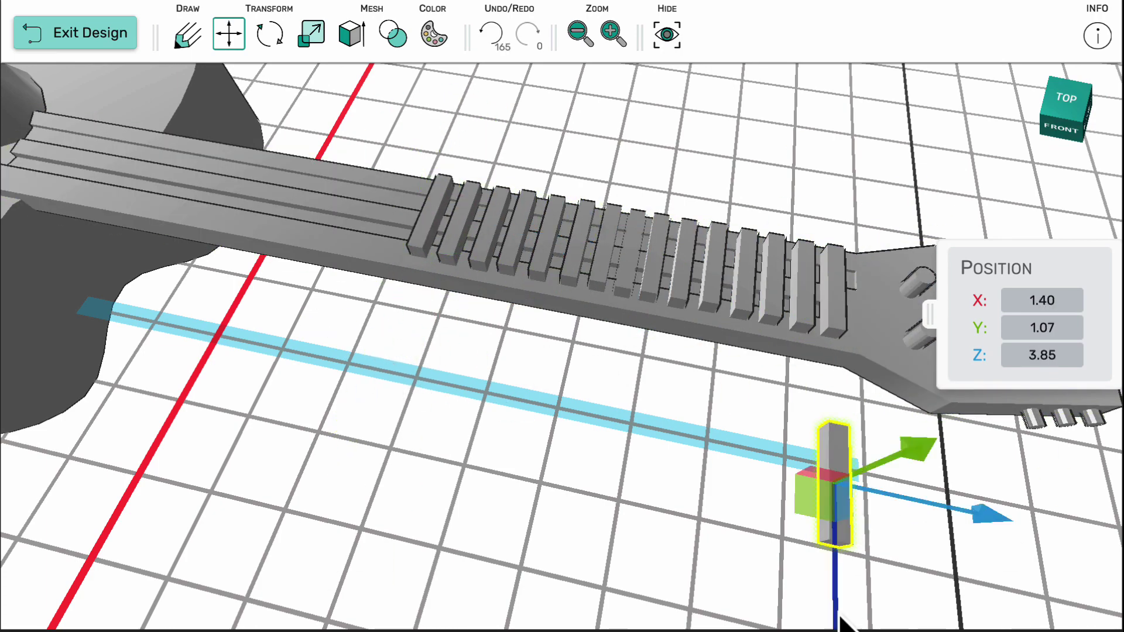
drag(838, 620, 834, 425)
drag(887, 303, 457, 225)
key(ctrl+v)
drag(834, 619, 833, 425)
drag(834, 357, 797, 539)
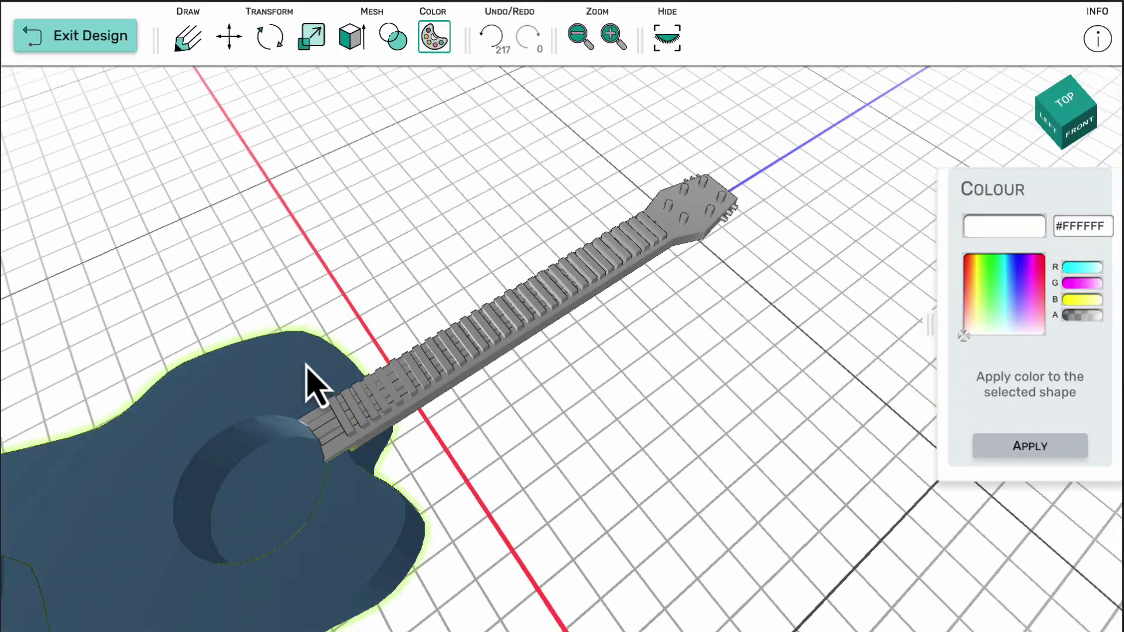
Colour the guitar body blue with #3A32C8 and the neck with its headstock brown
click(306, 365)
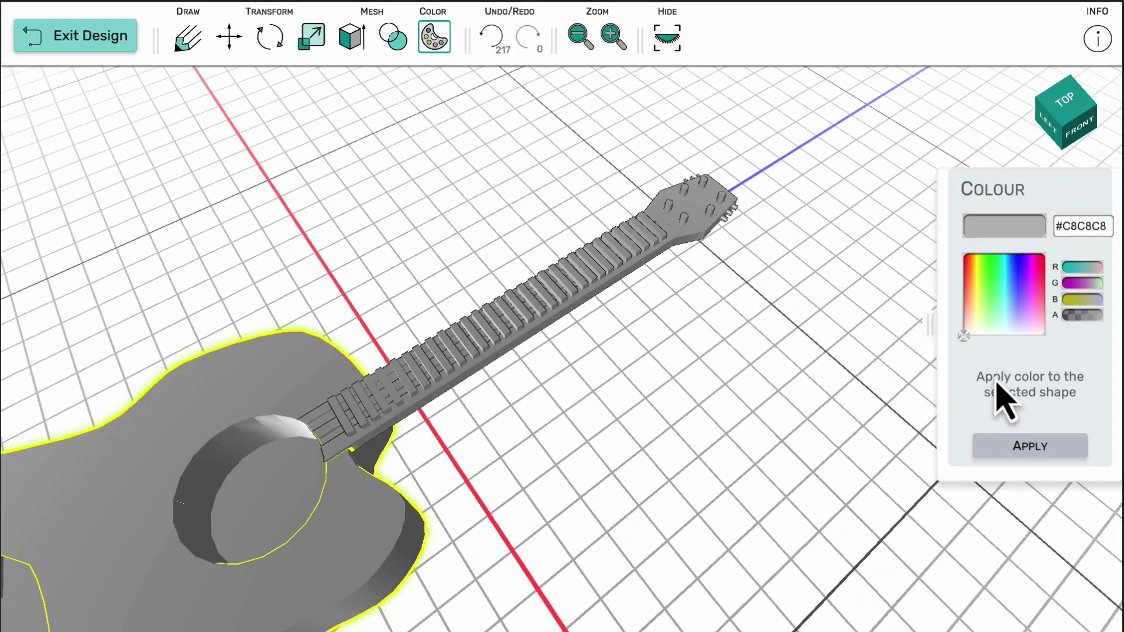
drag(1005, 326, 1013, 300)
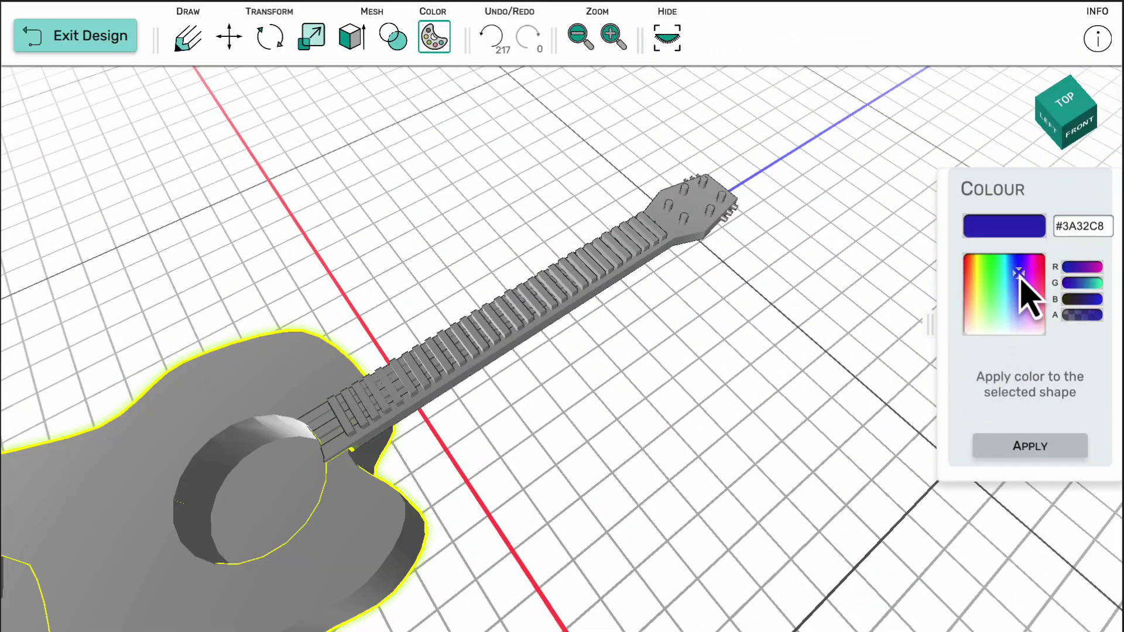
click(1030, 446)
mouse_move(647, 468)
mouse_down()
mouse_move(687, 423)
mouse_move(622, 465)
mouse_move(617, 484)
mouse_move(649, 467)
mouse_up()
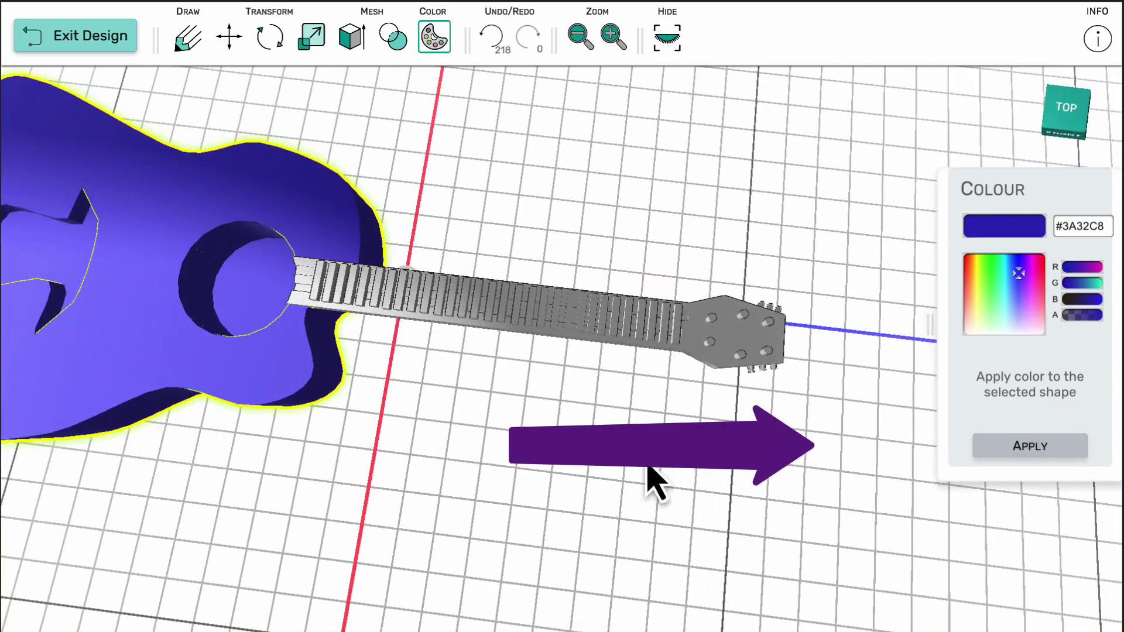
click(728, 345)
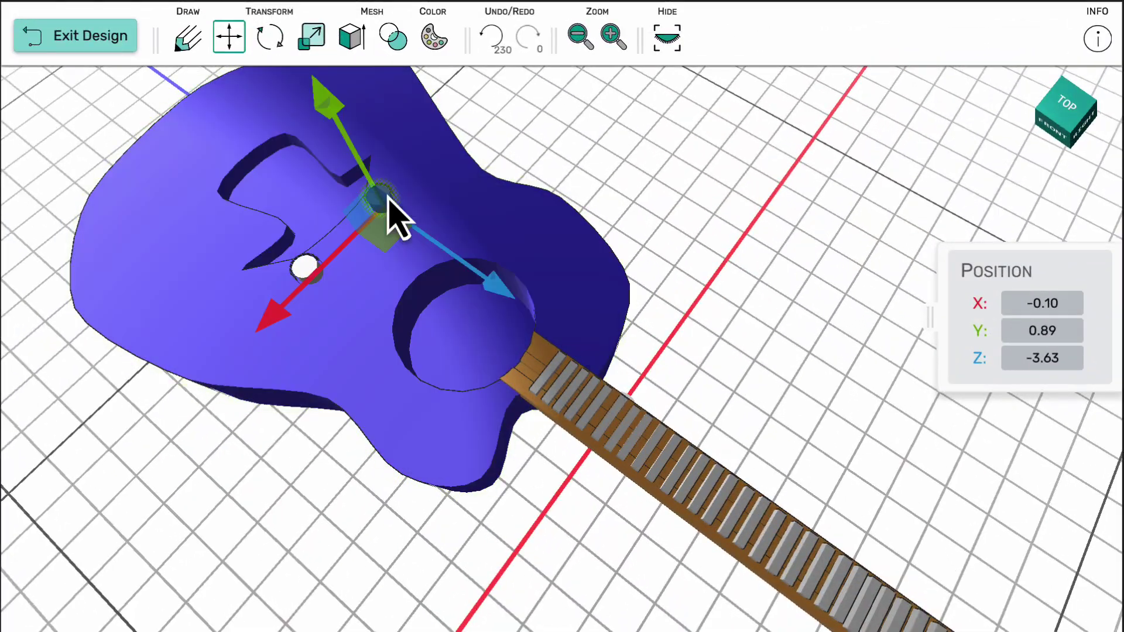
Clone the control knob on the body and place the copy between the other two at about X 0.45, Z -3.63
right_click(387, 196)
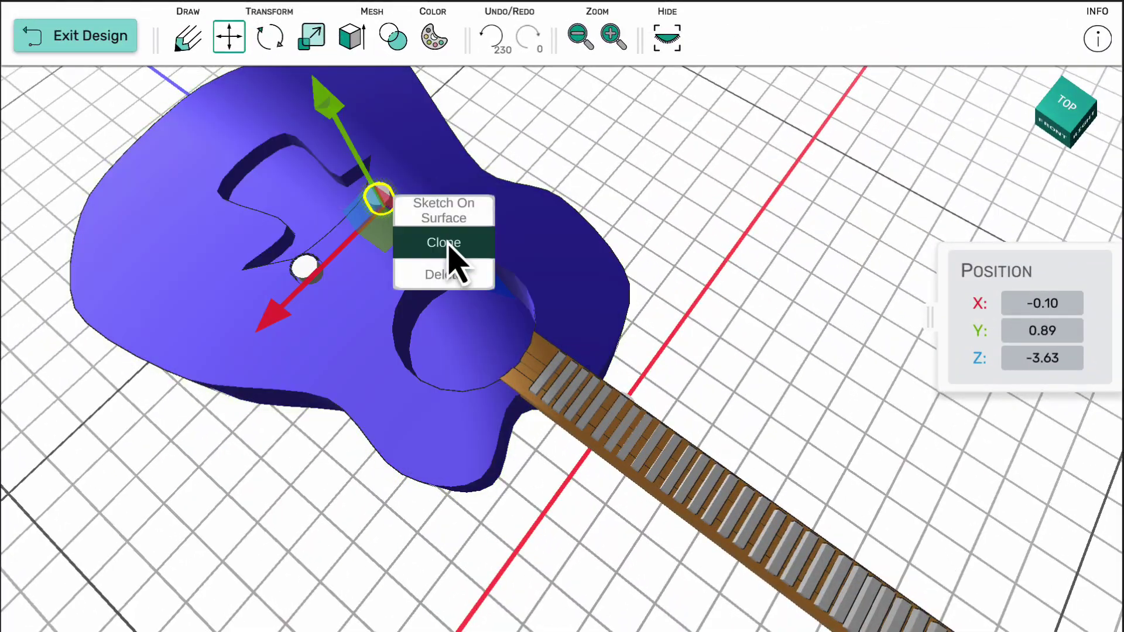
click(447, 243)
mouse_move(275, 322)
mouse_down()
mouse_move(231, 366)
mouse_move(241, 358)
mouse_up()
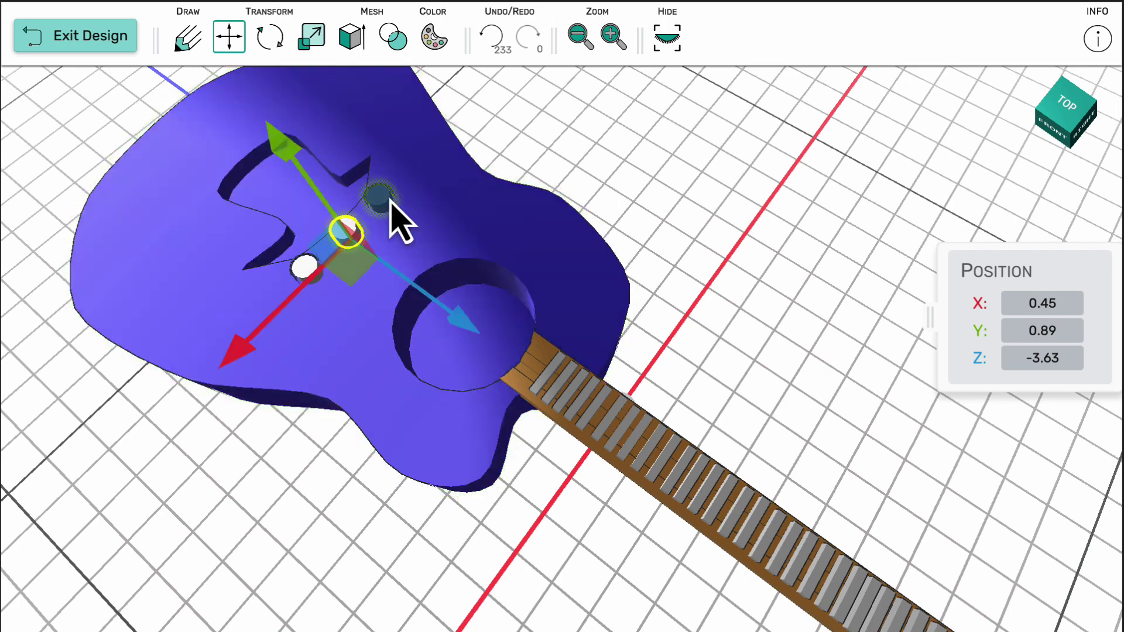
Colour the two outer control knobs on the body yellow
click(384, 202)
click(434, 38)
mouse_move(994, 308)
mouse_down()
mouse_move(1001, 272)
mouse_move(993, 293)
mouse_move(975, 269)
mouse_up()
click(1074, 454)
click(350, 234)
click(312, 272)
click(1032, 443)
Colour the middle control knob red and view the guitar from the headstock side
click(351, 233)
drag(1000, 310, 1040, 258)
click(1054, 451)
drag(799, 383, 807, 356)
scroll(802, 366, down, 4)
scroll(832, 369, up, 3)
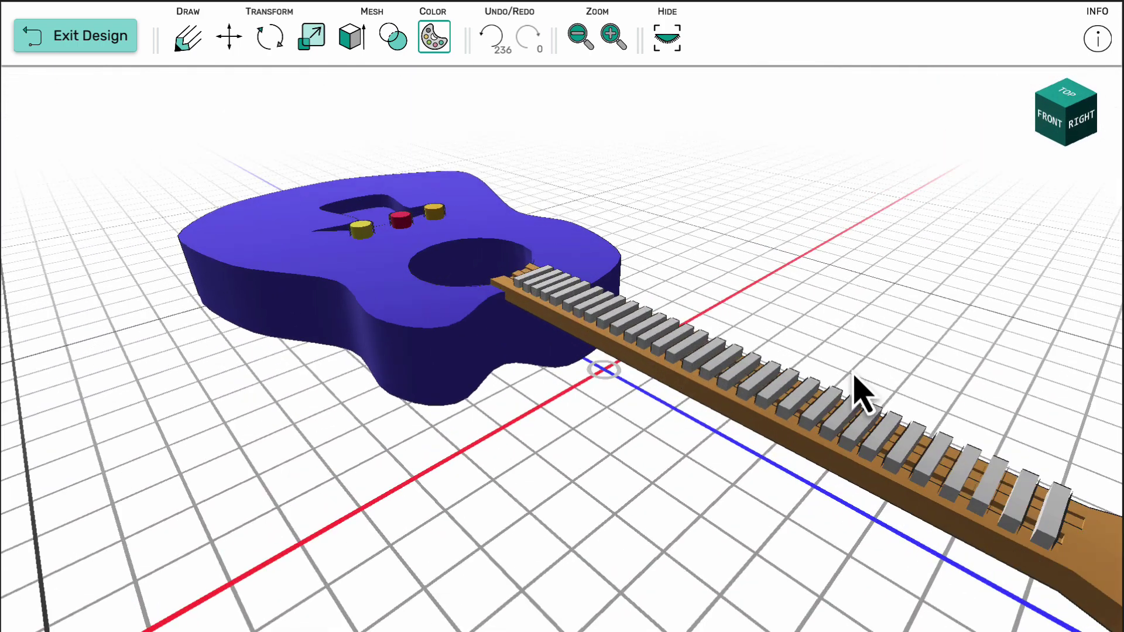